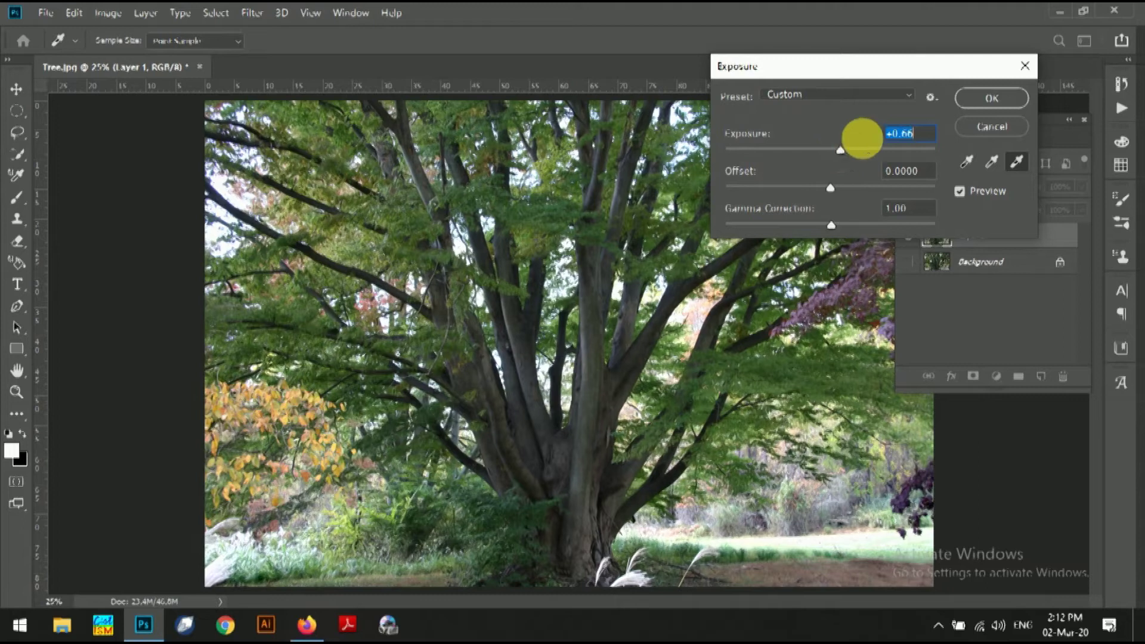
# - Accept the +0.66 exposure and adjust Layer 1 with Brightness/Contrast, setting brightness to 14 and contrast to 11
pyautogui.click(991, 98)
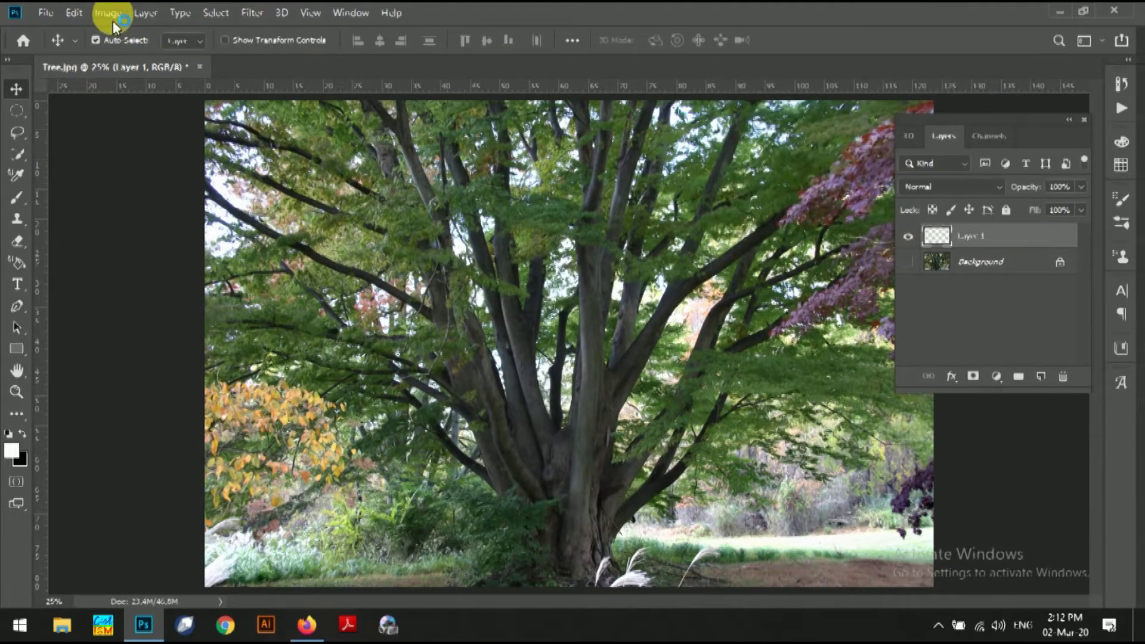
pyautogui.click(110, 14)
pyautogui.moveTo(163, 56)
pyautogui.click(434, 58)
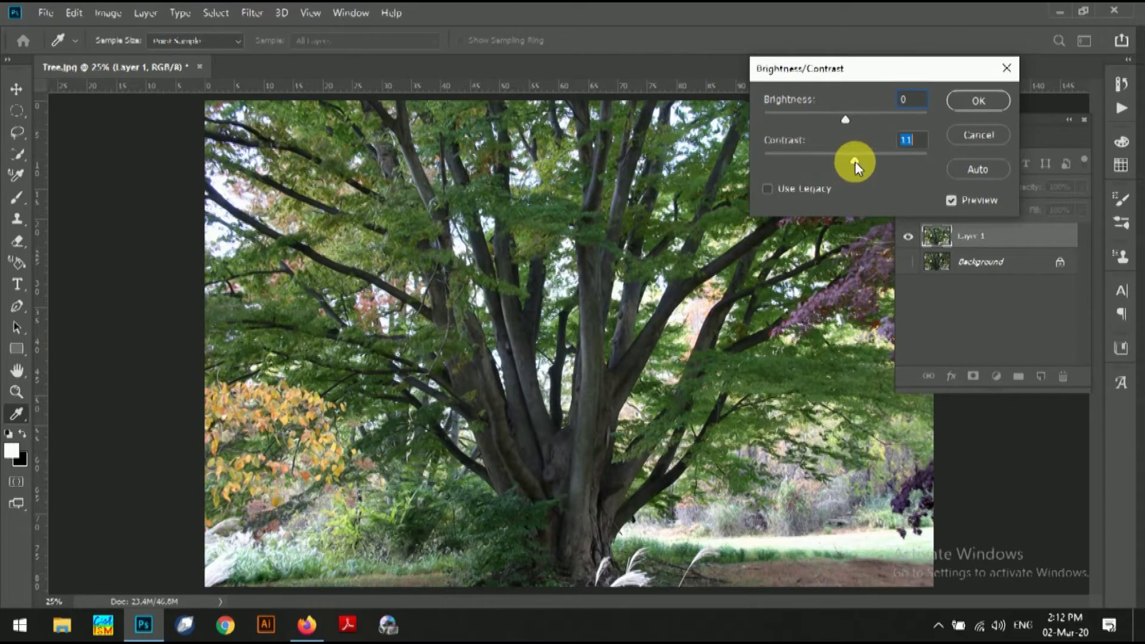
pyautogui.moveTo(846, 121); pyautogui.dragTo(853, 123)
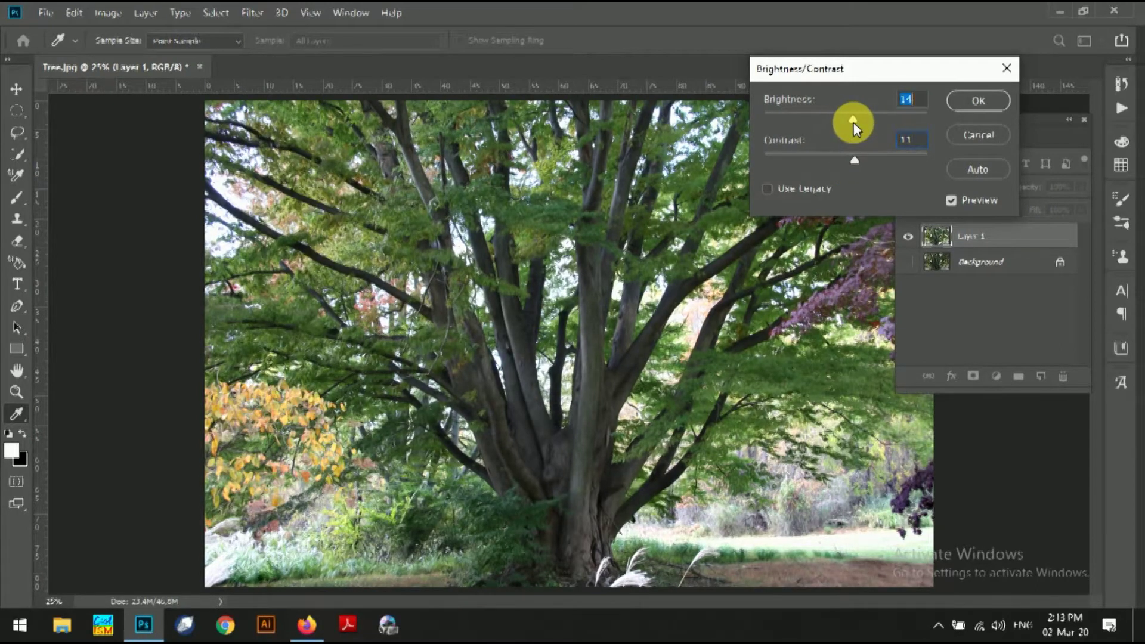
pyautogui.click(972, 100)
pyautogui.press('v')
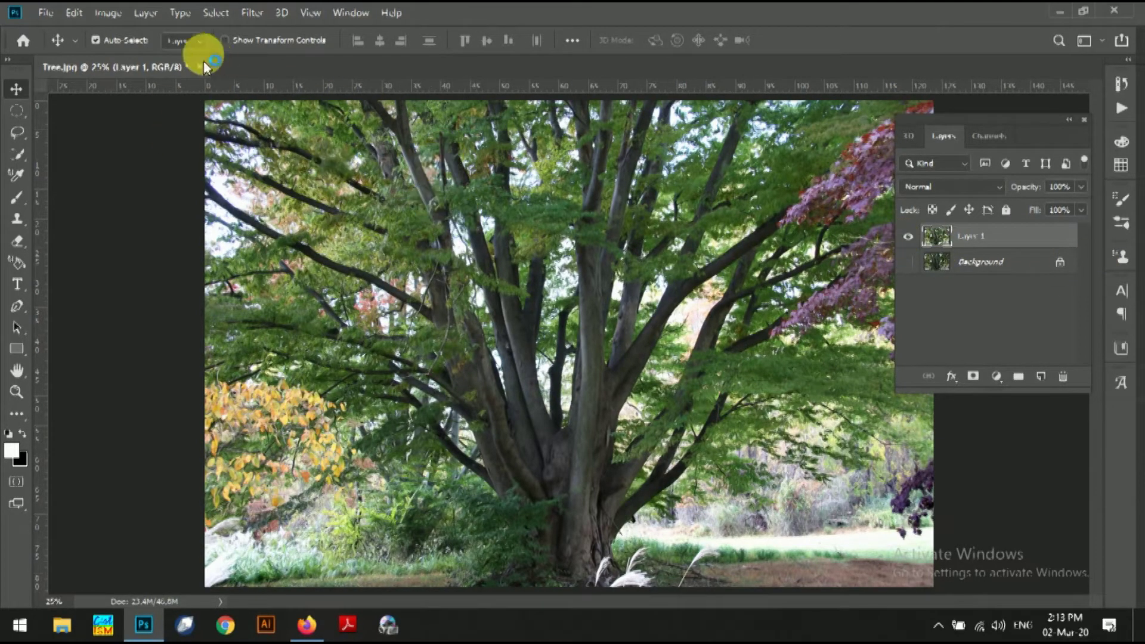
# - Select the photo's highlights with Color Range, using 0% fuzziness and a range of 233
pyautogui.click(214, 13)
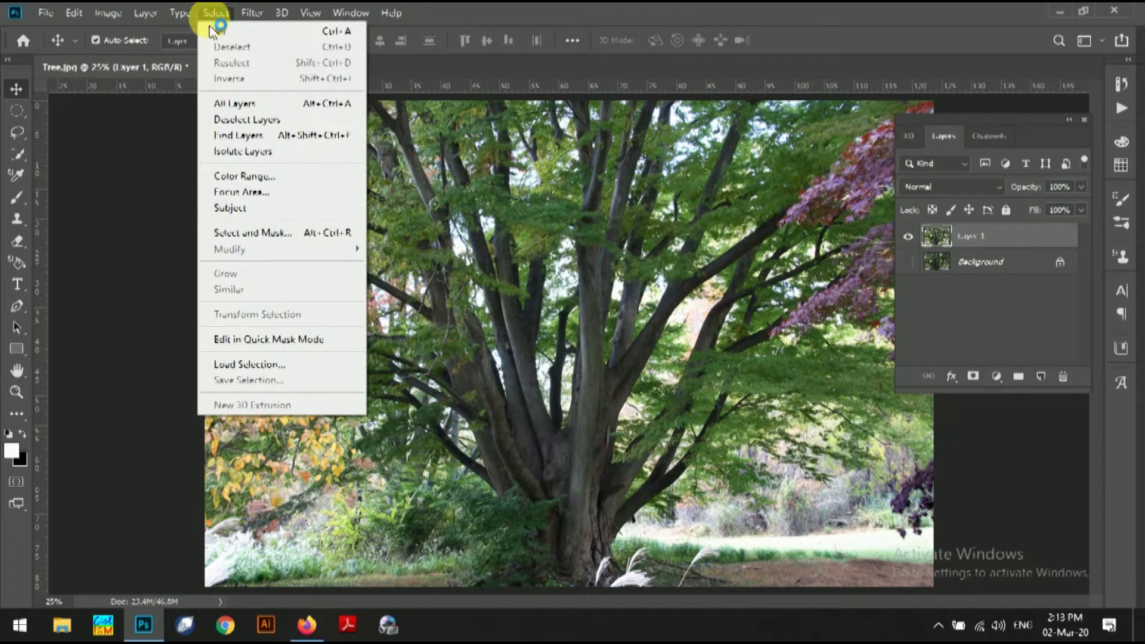
pyautogui.click(271, 186)
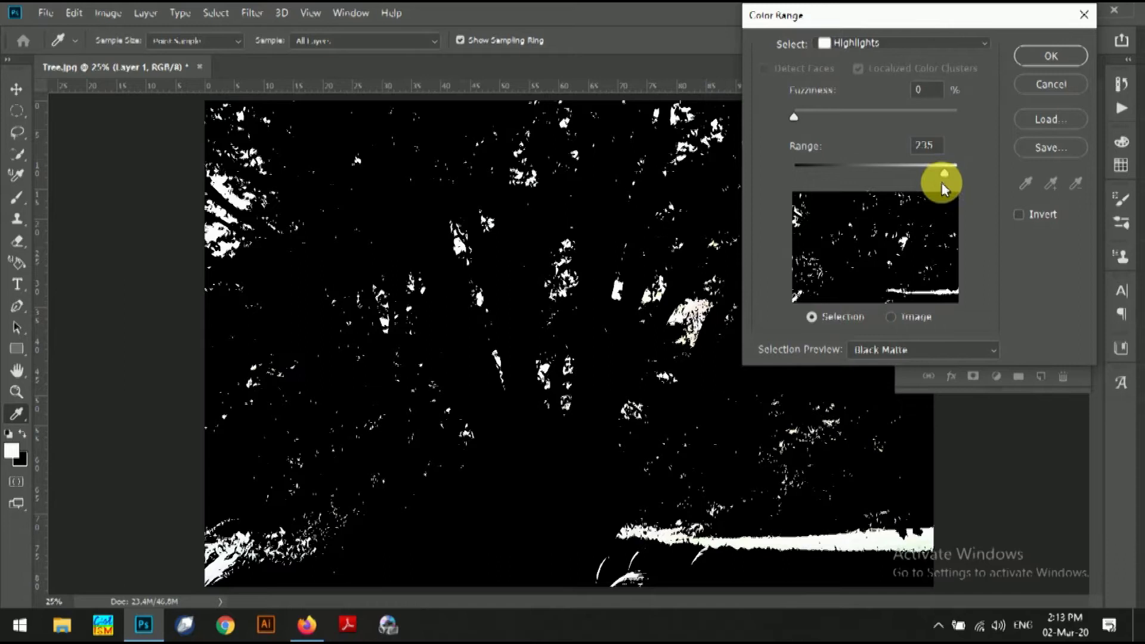
pyautogui.click(893, 314)
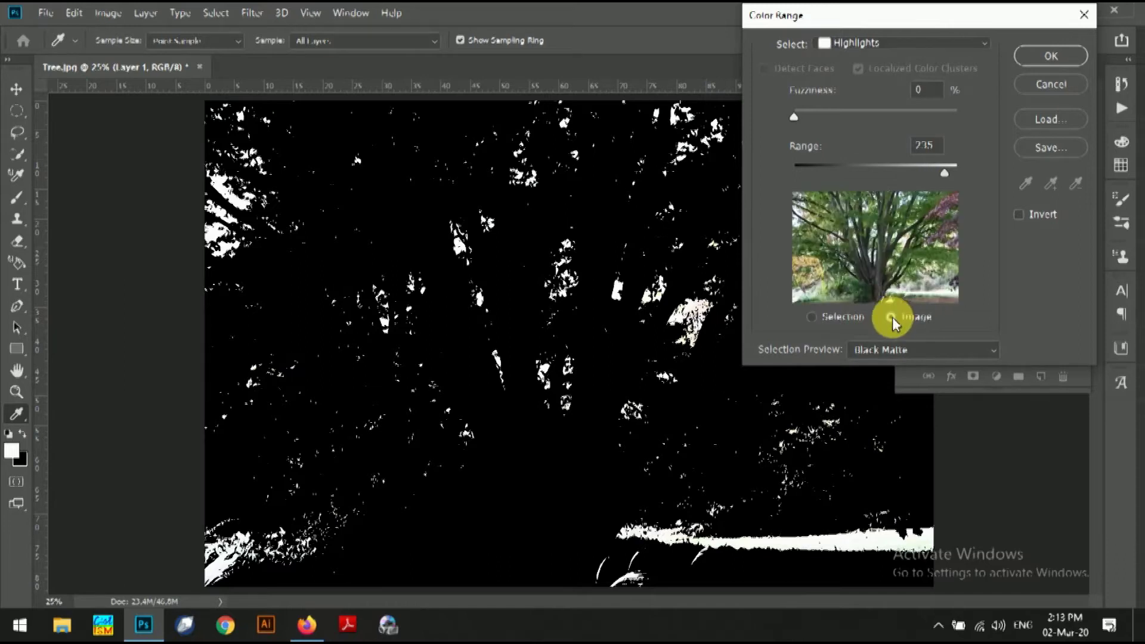
pyautogui.click(811, 316)
pyautogui.moveTo(793, 116); pyautogui.dragTo(882, 135)
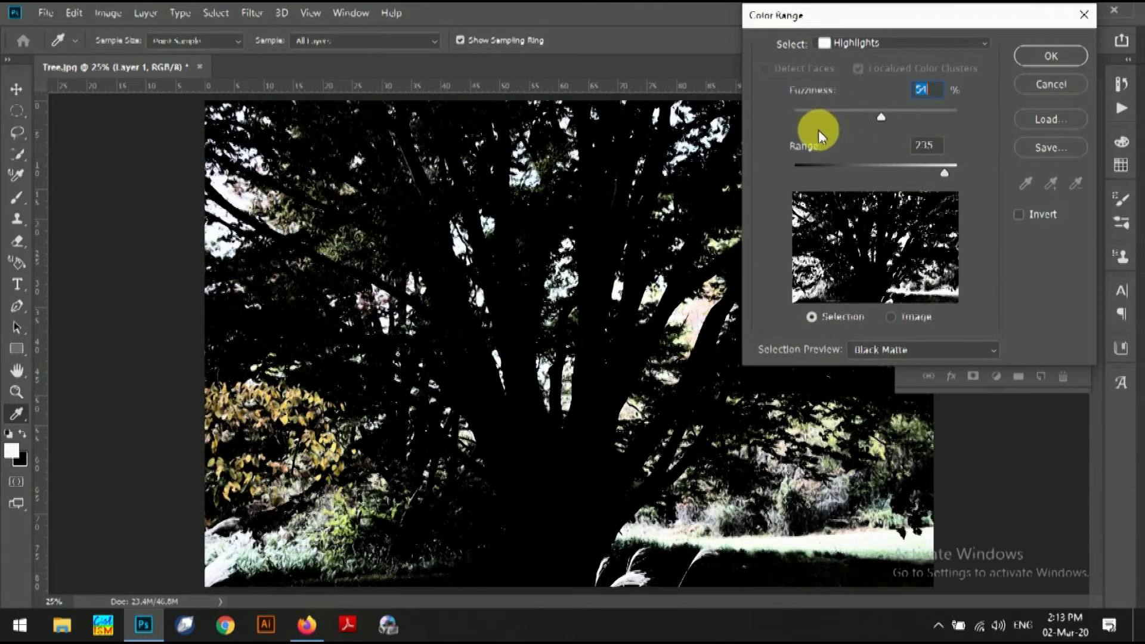
pyautogui.moveTo(881, 117); pyautogui.dragTo(769, 116)
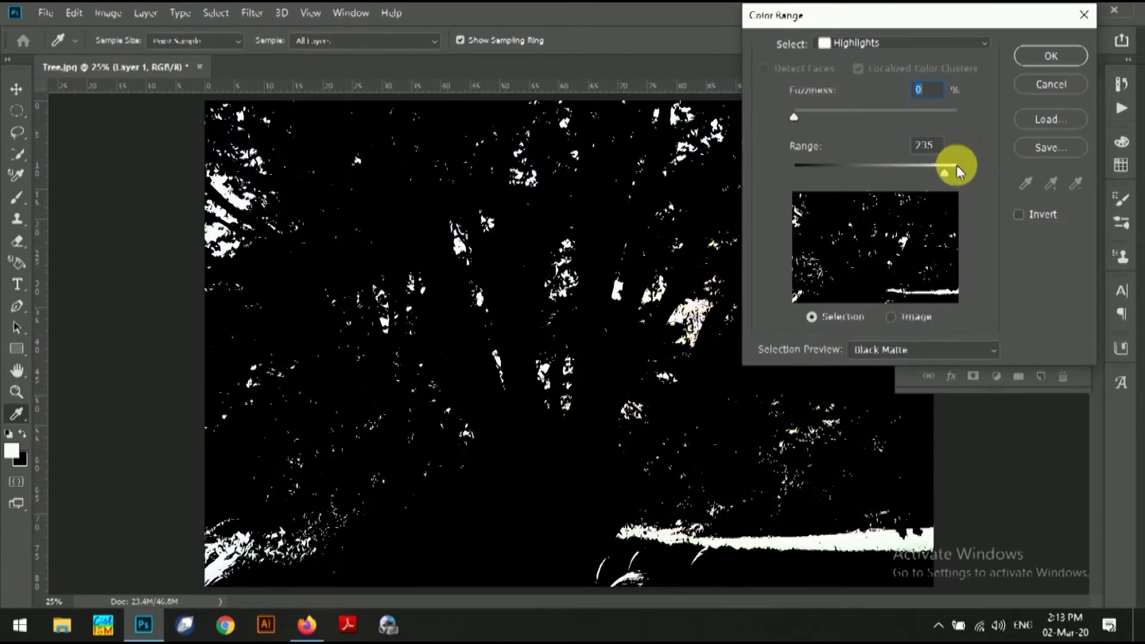
pyautogui.moveTo(947, 173)
pyautogui.mouseDown()
pyautogui.moveTo(931, 176)
pyautogui.moveTo(943, 187)
pyautogui.mouseUp()
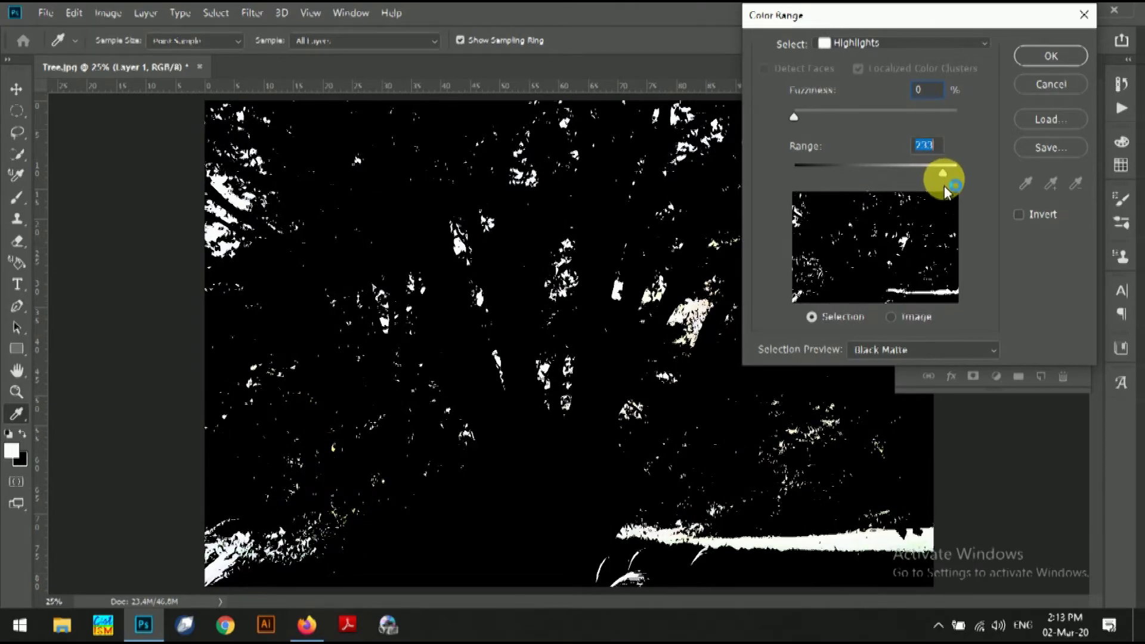
pyautogui.click(1051, 56)
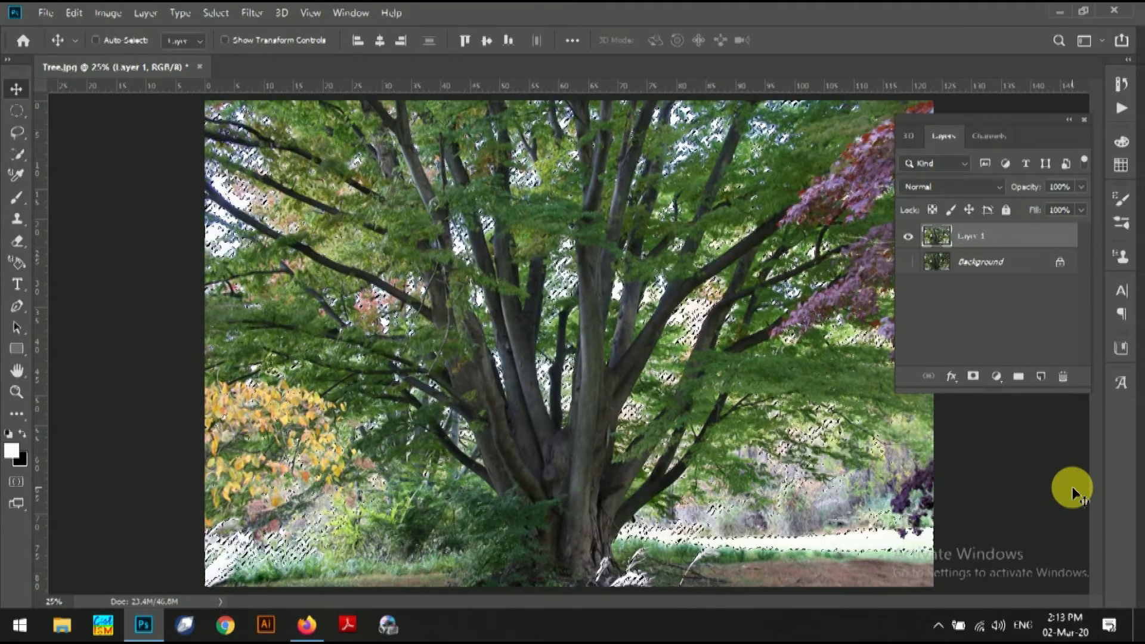
# - Copy the selected highlights to a new layer and check it alone by temporarily hiding Layer 1
pyautogui.hotkey('ctrl', 'j')
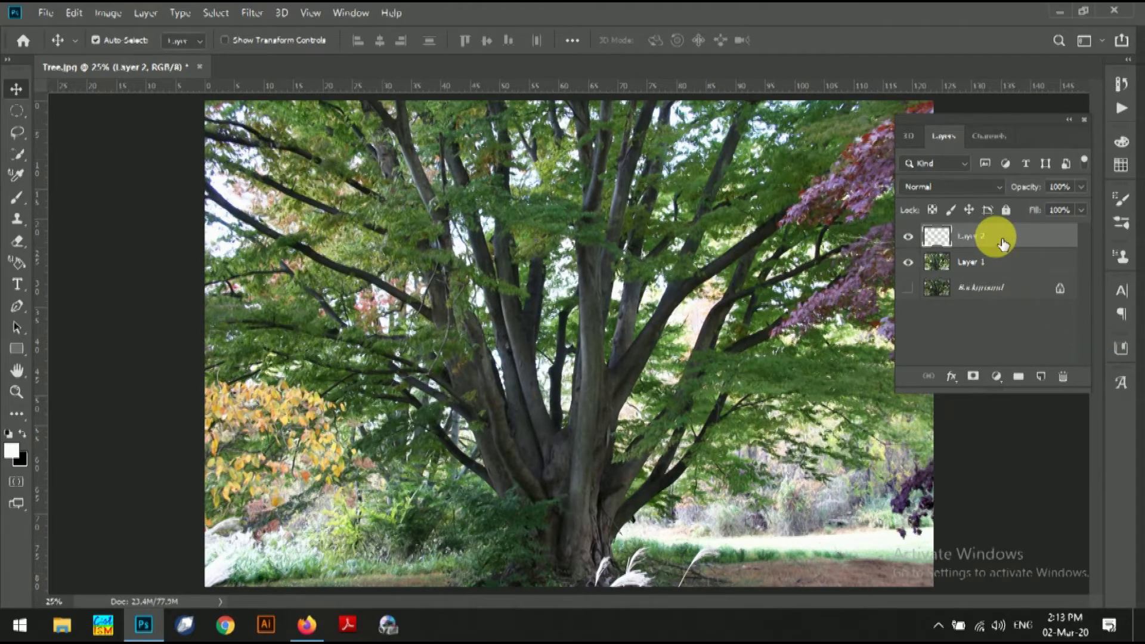
pyautogui.click(908, 263)
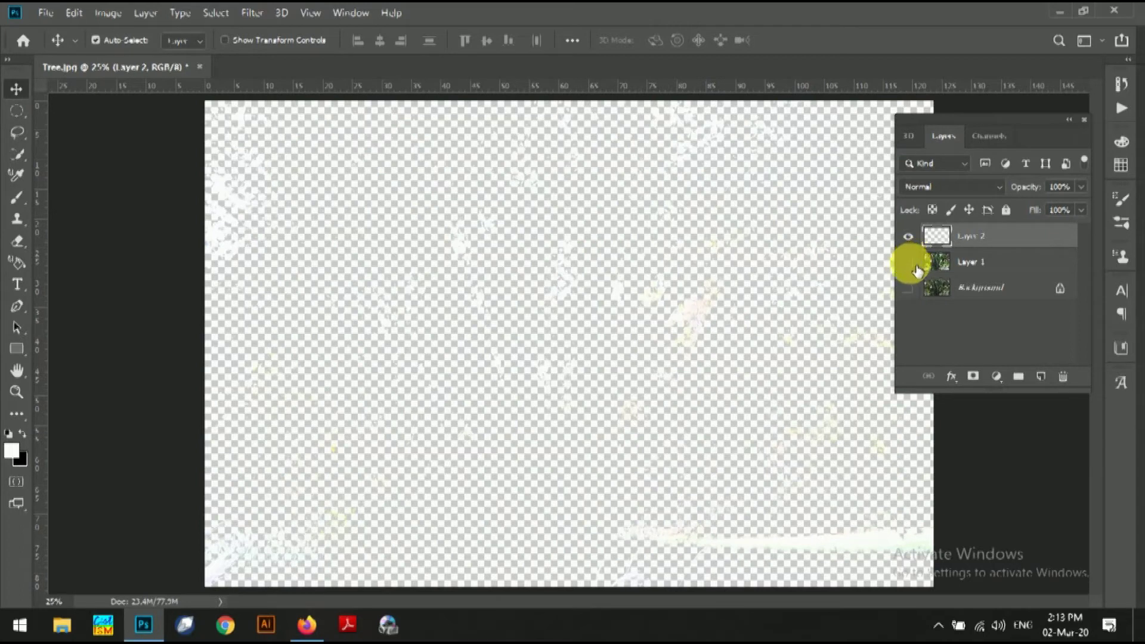
pyautogui.click(910, 262)
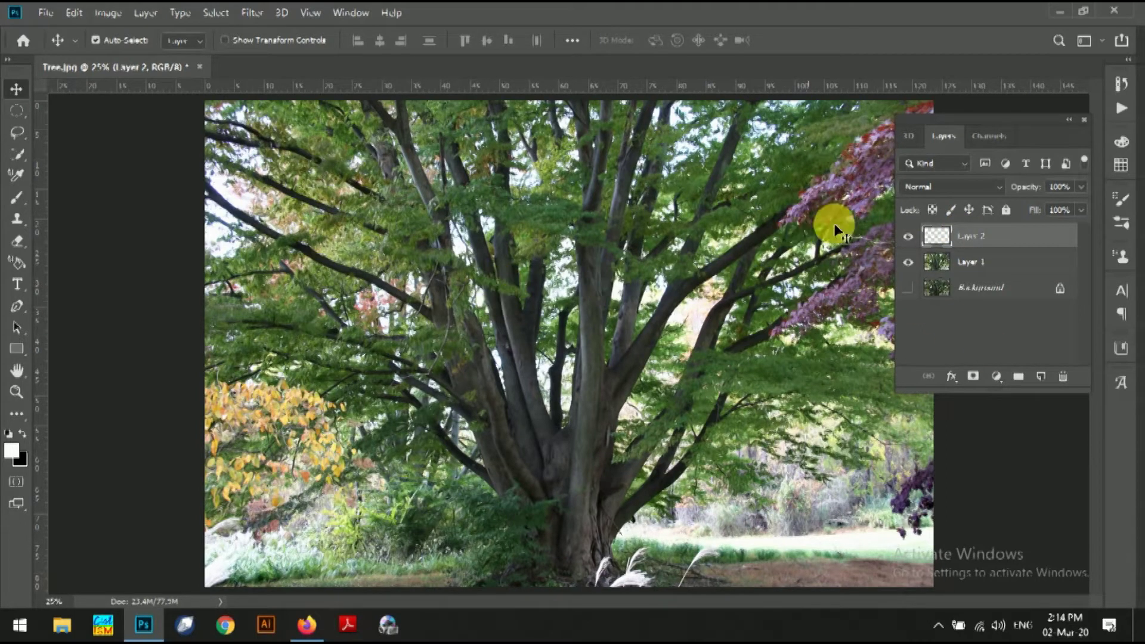
# - Rename the new highlights layer as "Higt Light"
pyautogui.doubleClick(974, 238)
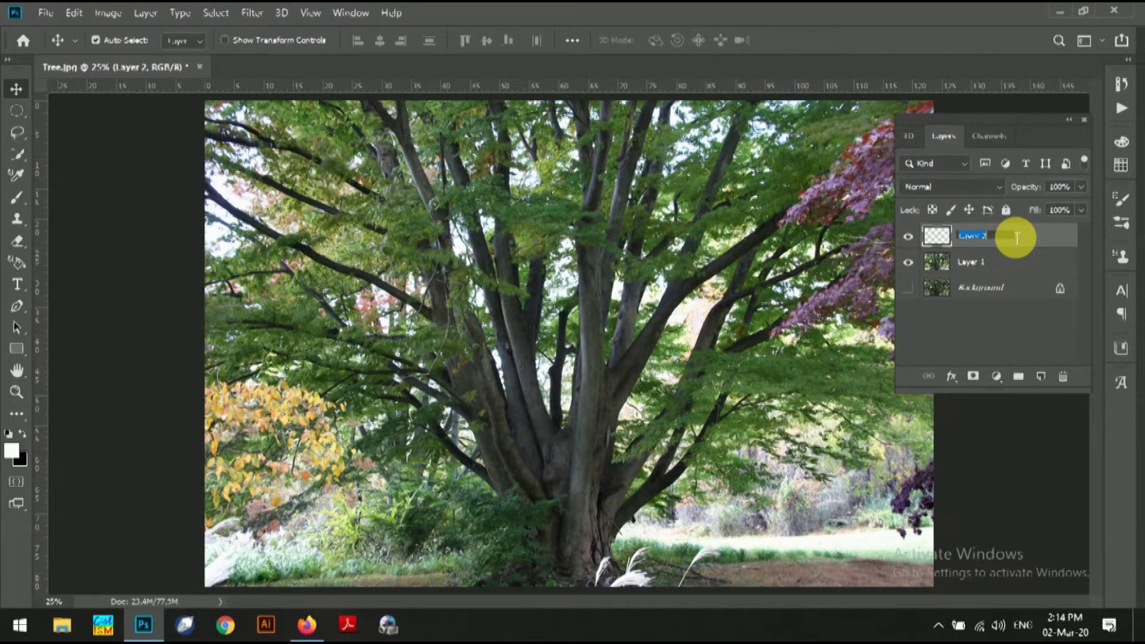
pyautogui.write('High')
pyautogui.write(' Light')
pyautogui.click(1081, 245)
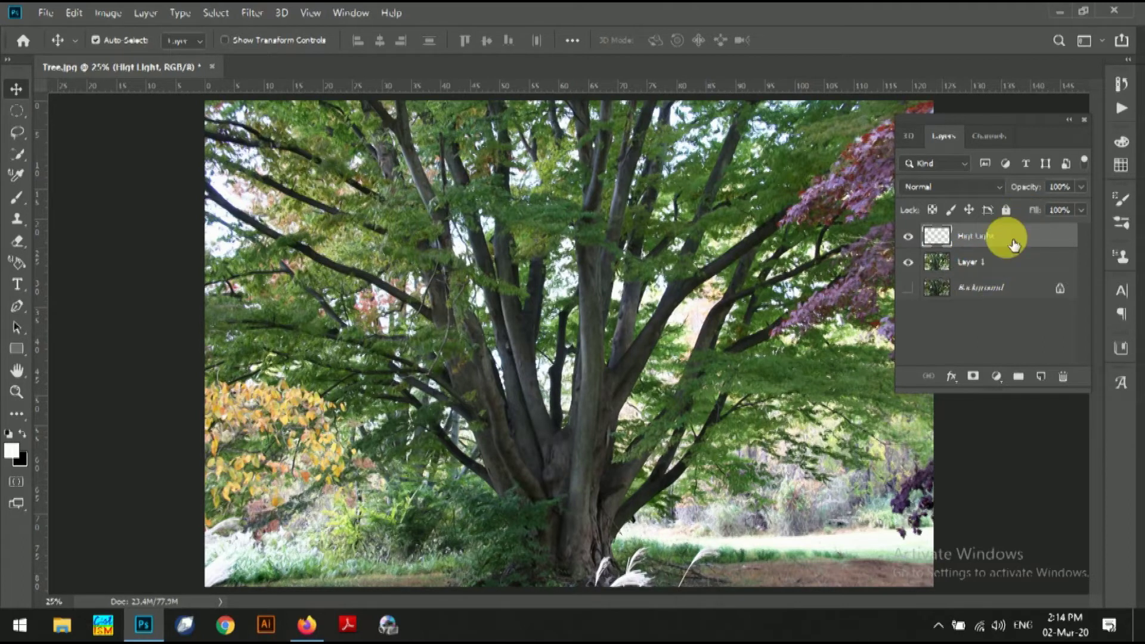
# - Convert the highlights layer to a smart object for smart filters
pyautogui.click(253, 17)
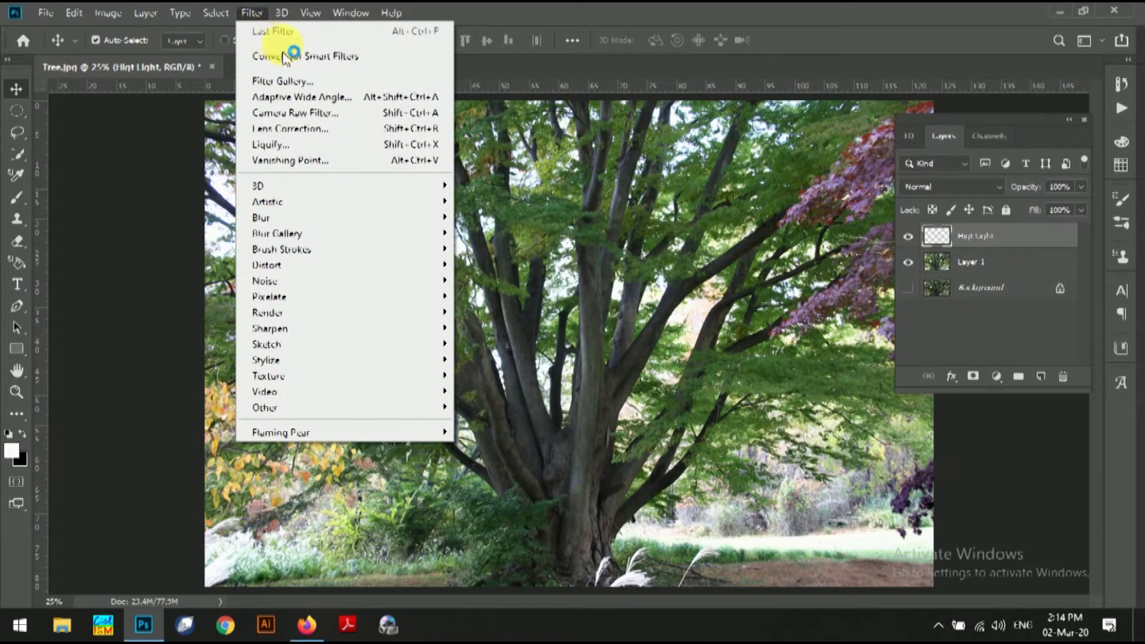
pyautogui.click(302, 59)
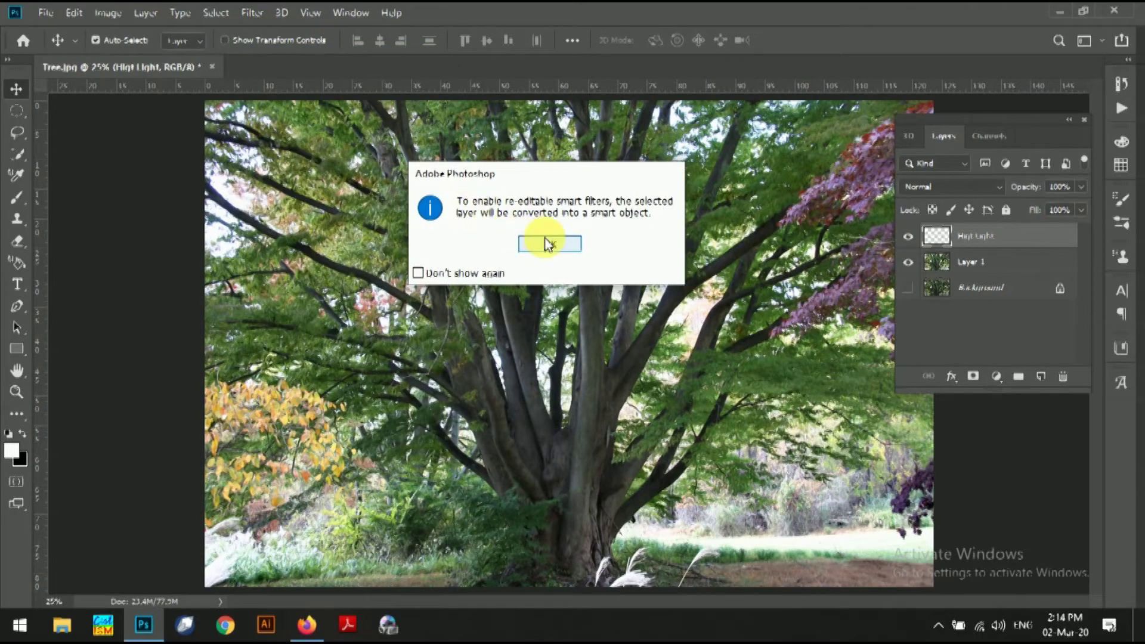
pyautogui.click(549, 247)
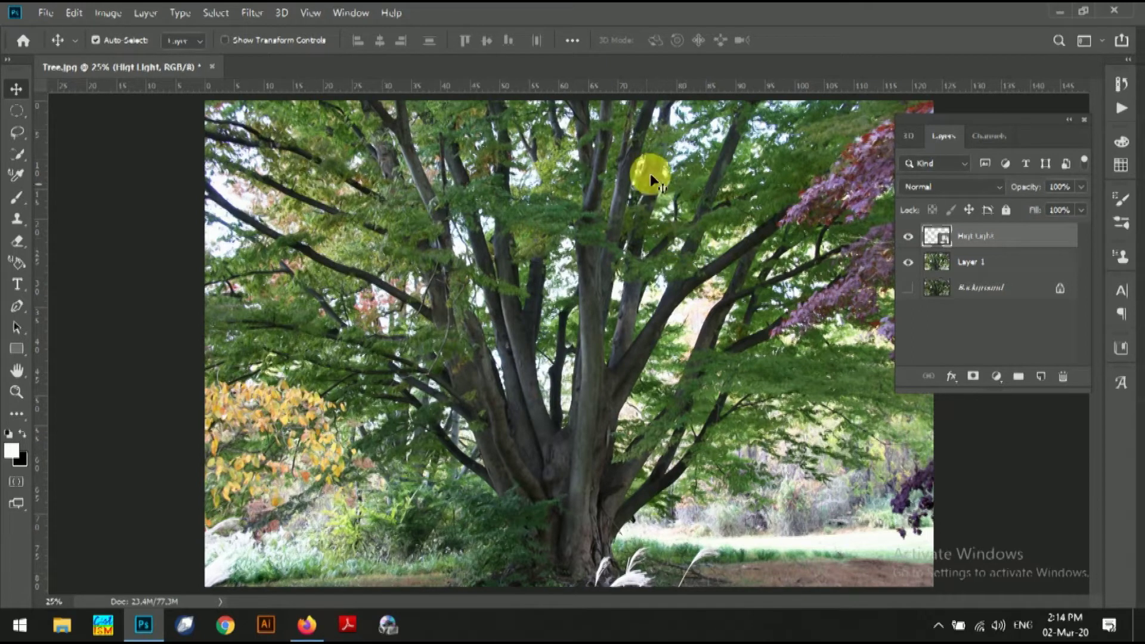
# - Apply a Radial Blur to the highlights layer with amount 100, Zoom method and Draft quality
pyautogui.click(250, 13)
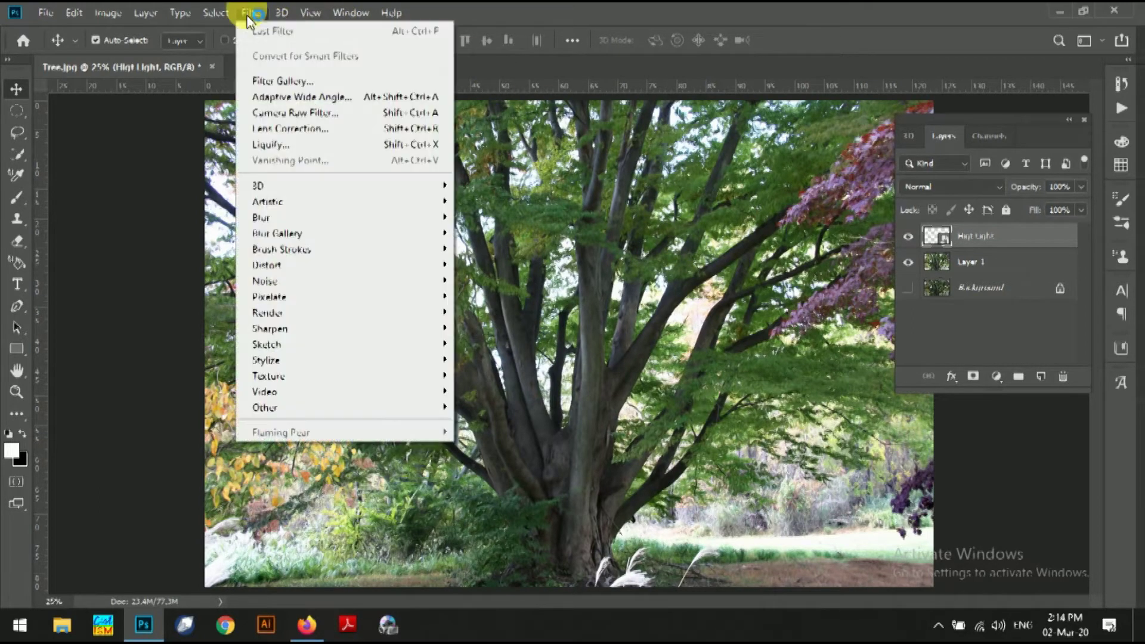
pyautogui.moveTo(314, 224)
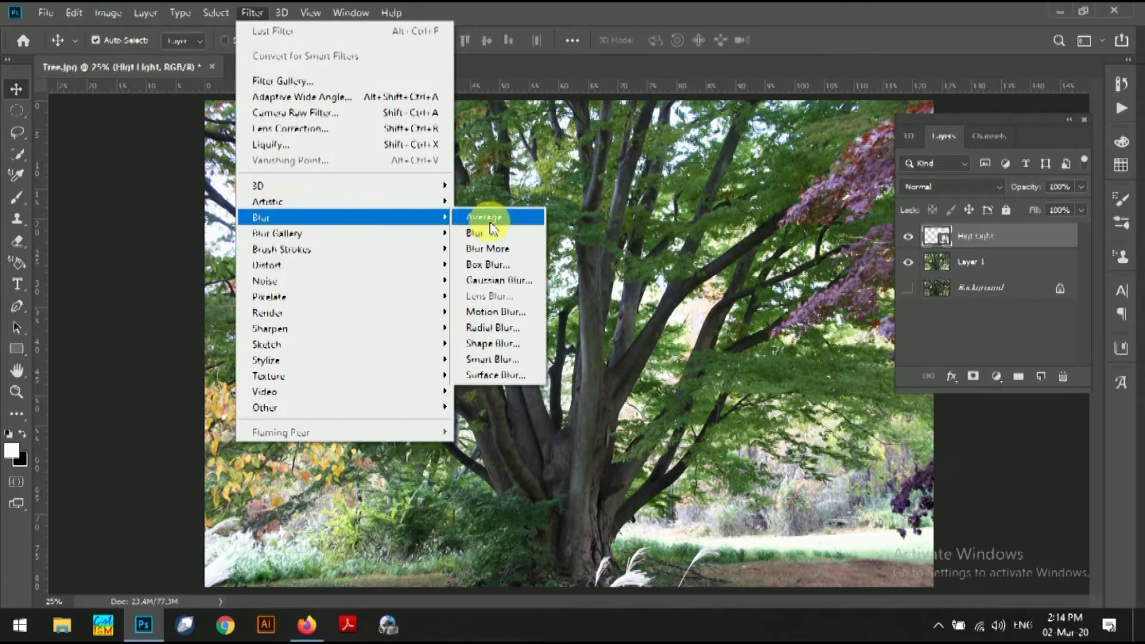
pyautogui.click(516, 328)
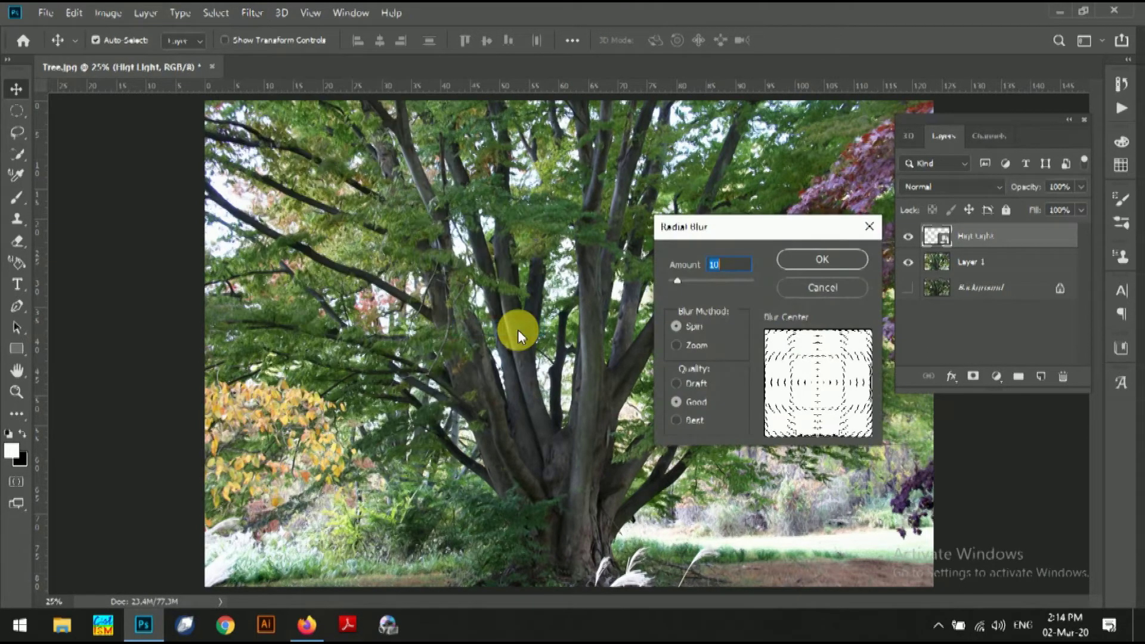
pyautogui.click(677, 345)
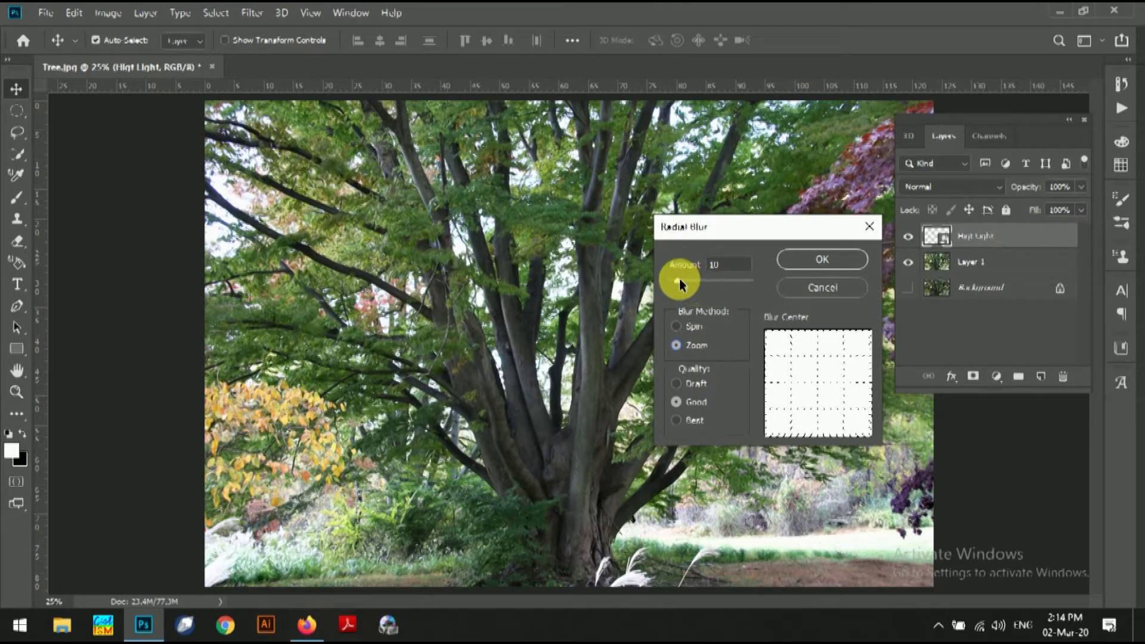
pyautogui.moveTo(690, 289); pyautogui.dragTo(763, 289)
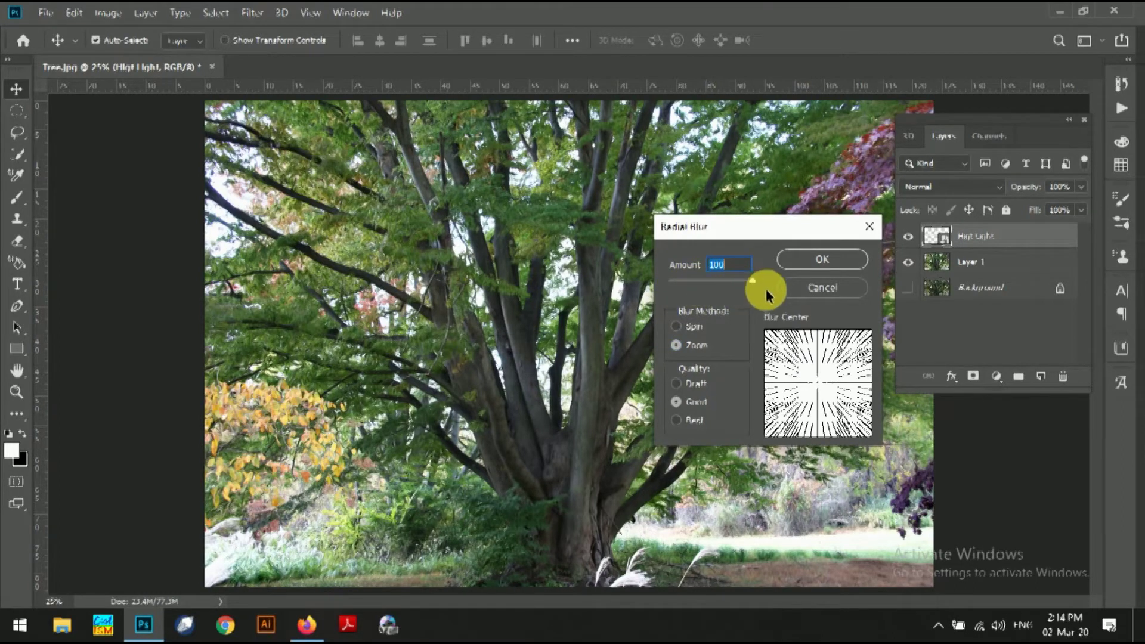
pyautogui.click(679, 403)
pyautogui.click(678, 384)
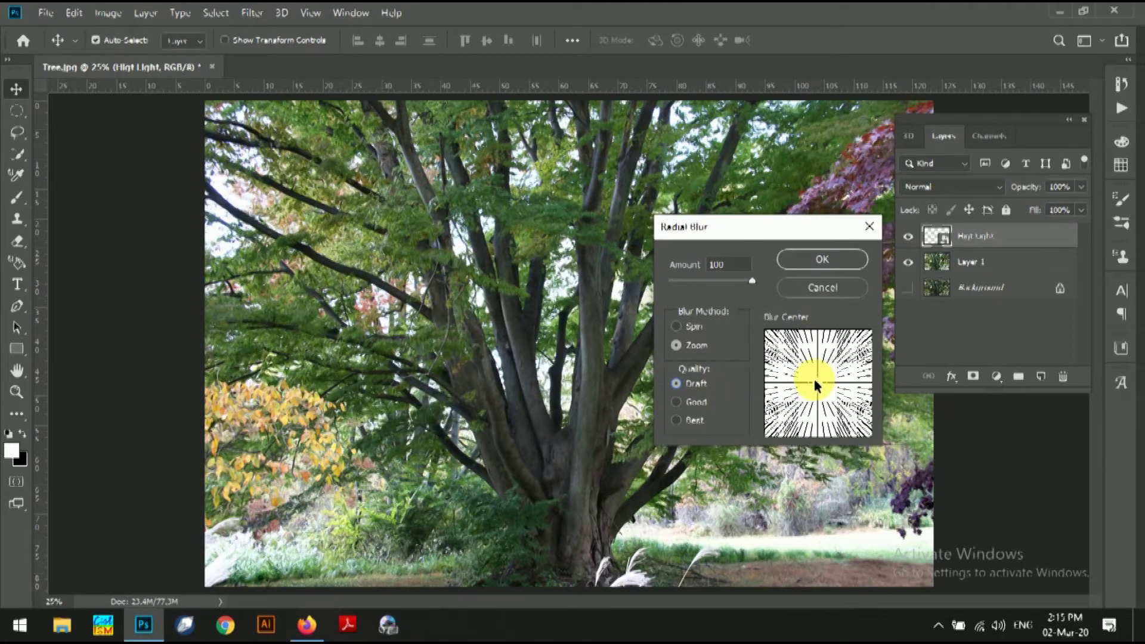
pyautogui.click(841, 262)
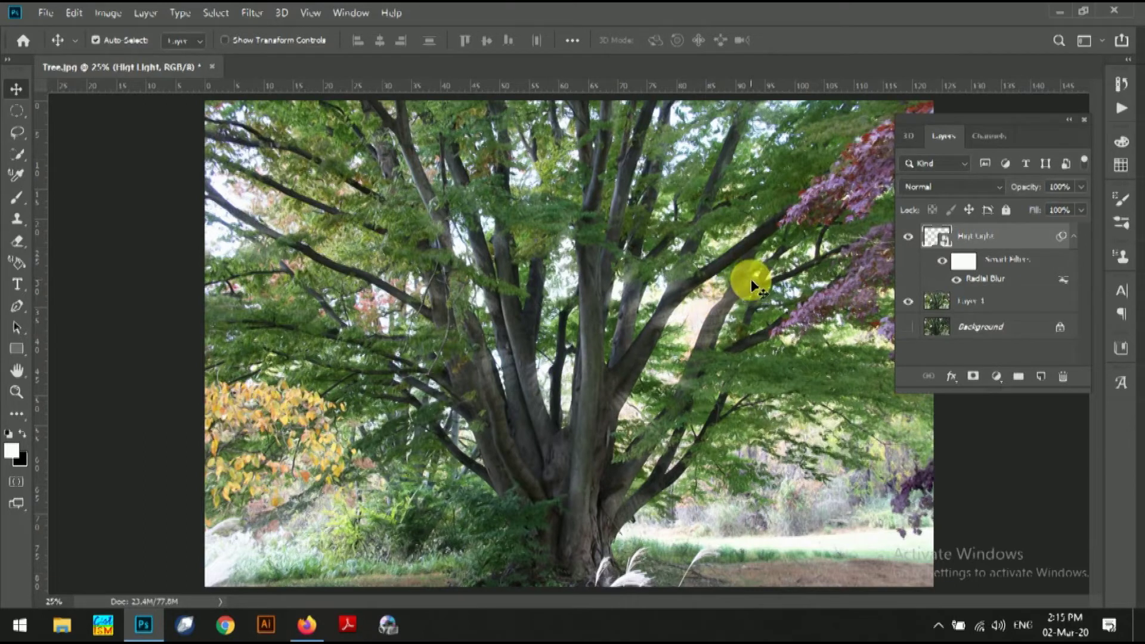
# - Edit the Radial Blur smart filter and move its blur center up and slightly left of the middle
pyautogui.doubleClick(994, 284)
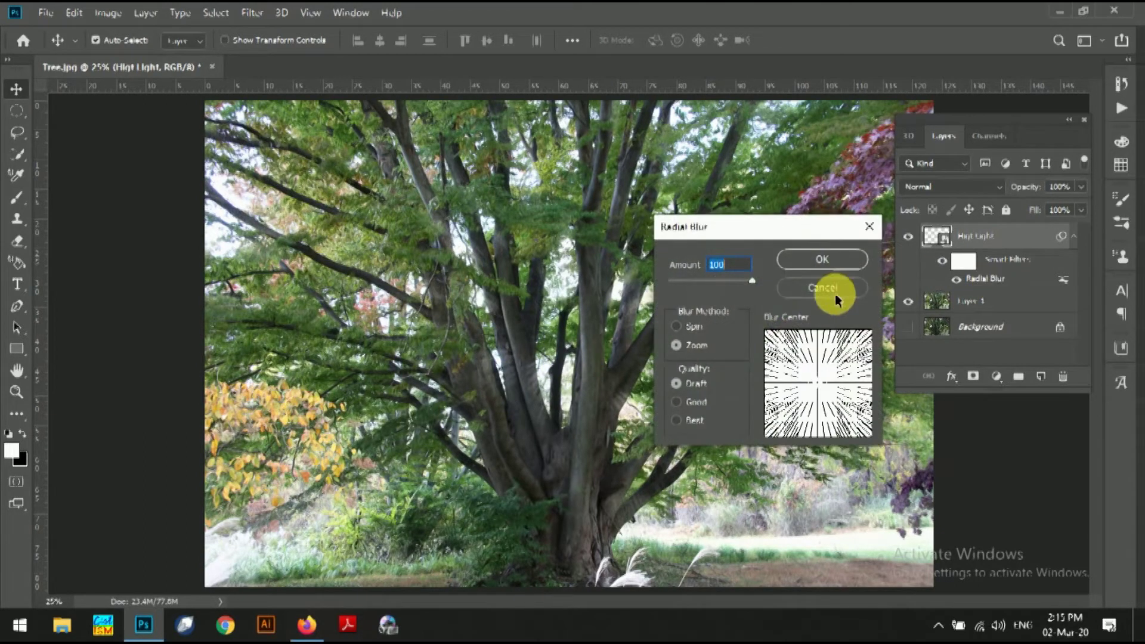
pyautogui.click(813, 372)
pyautogui.moveTo(813, 373); pyautogui.dragTo(804, 352)
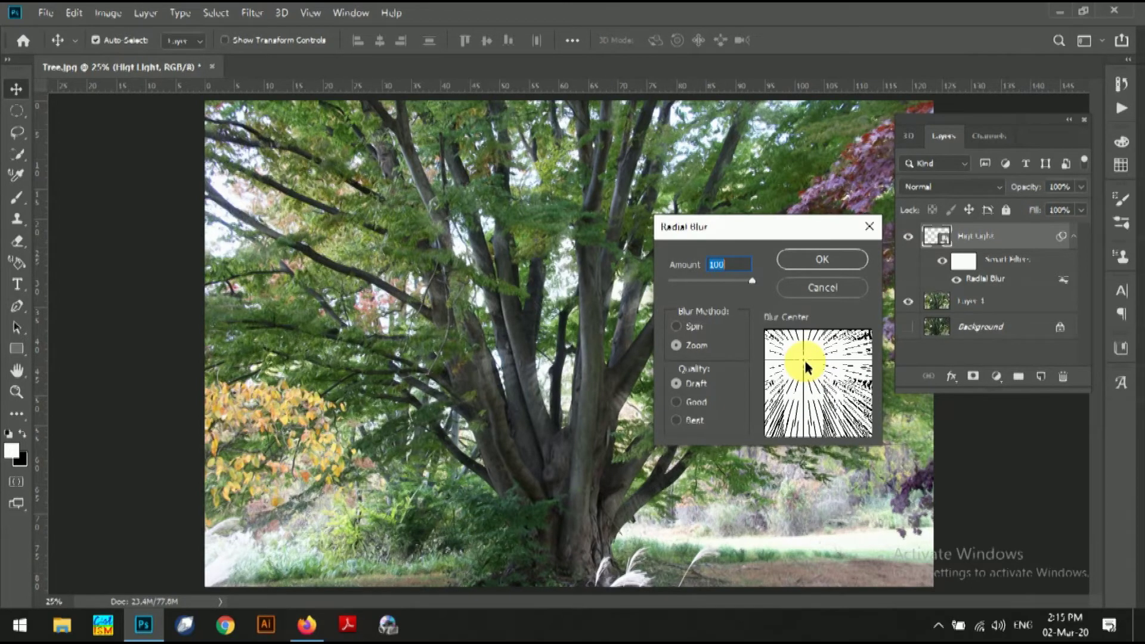
pyautogui.click(823, 258)
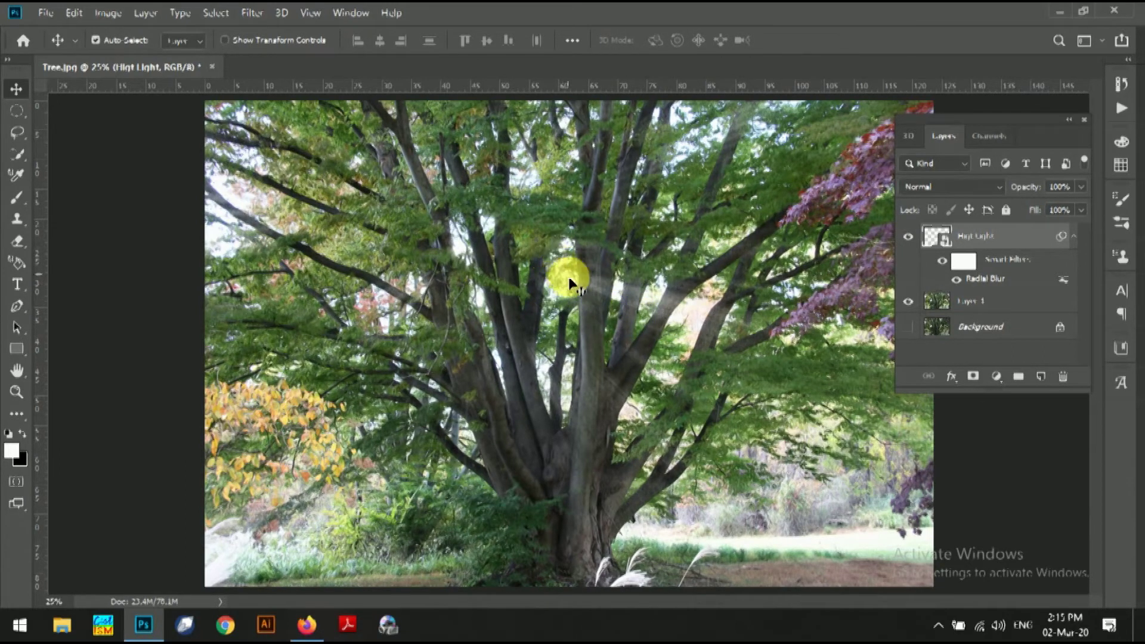
# - Reposition the Radial Blur's center to the horizontal middle of the image, slightly above the vertical middle
pyautogui.doubleClick(994, 278)
pyautogui.moveTo(804, 358); pyautogui.dragTo(818, 372)
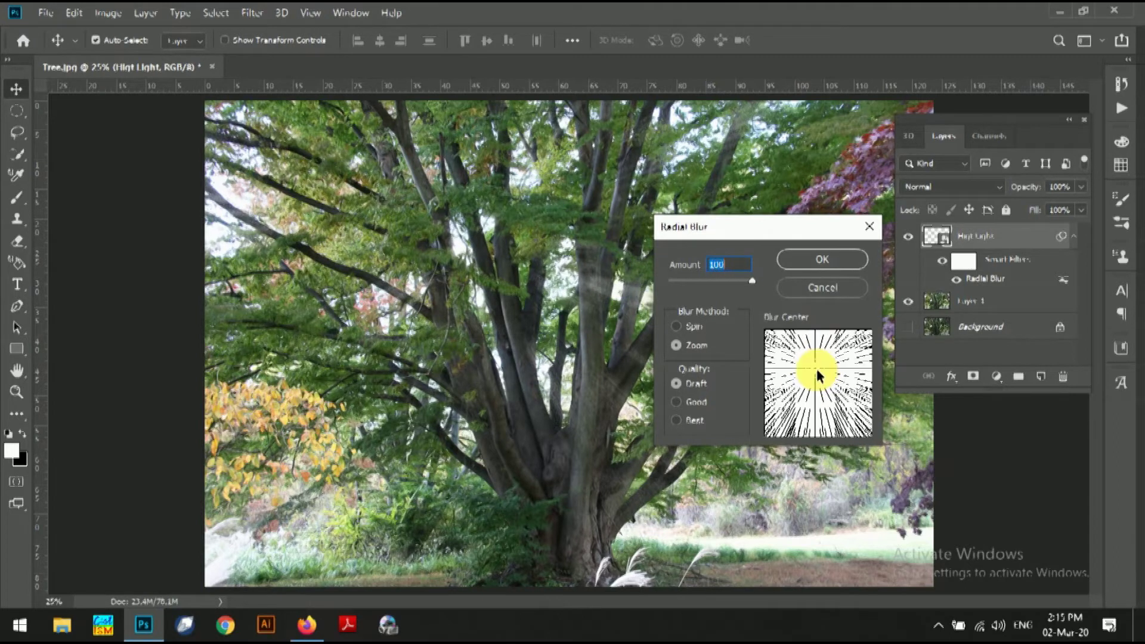
pyautogui.click(824, 261)
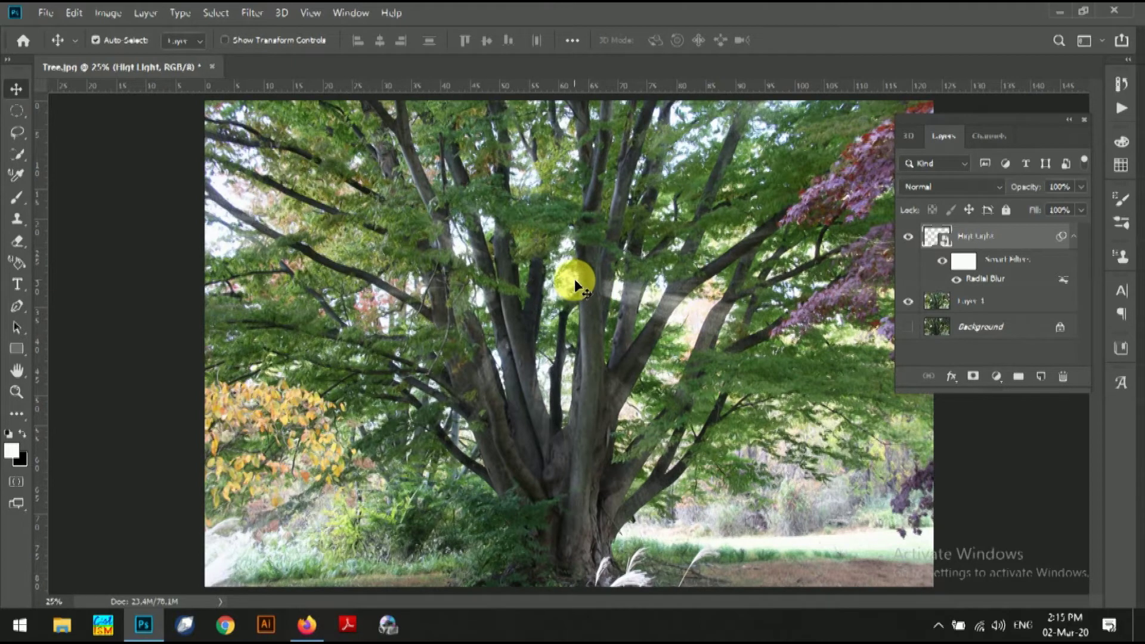
pyautogui.doubleClick(985, 281)
pyautogui.click(815, 367)
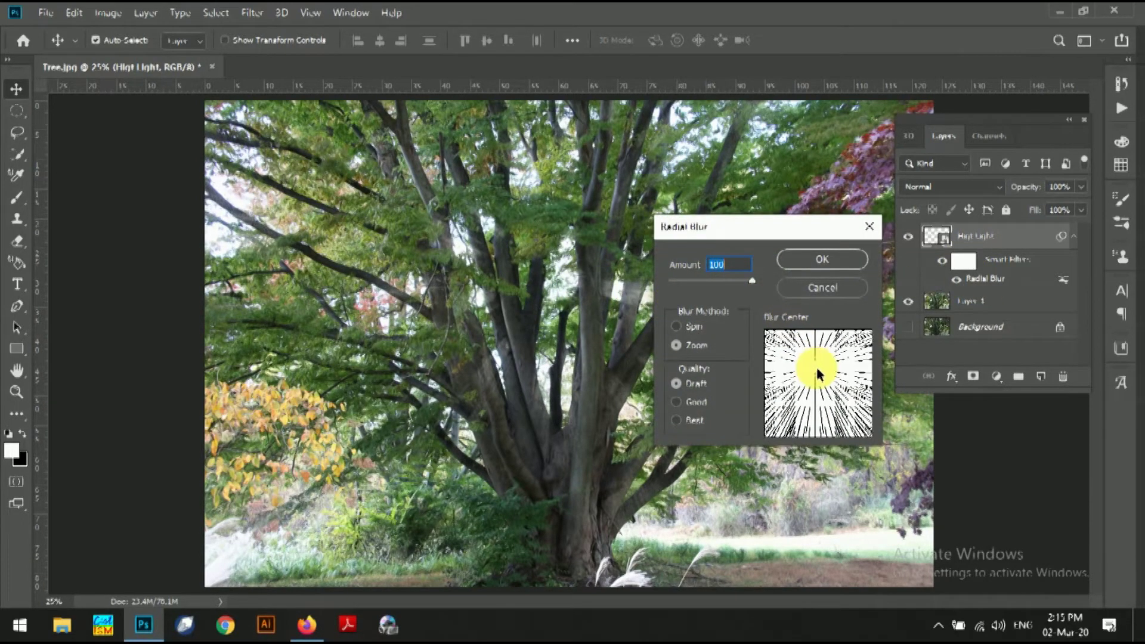
pyautogui.click(853, 262)
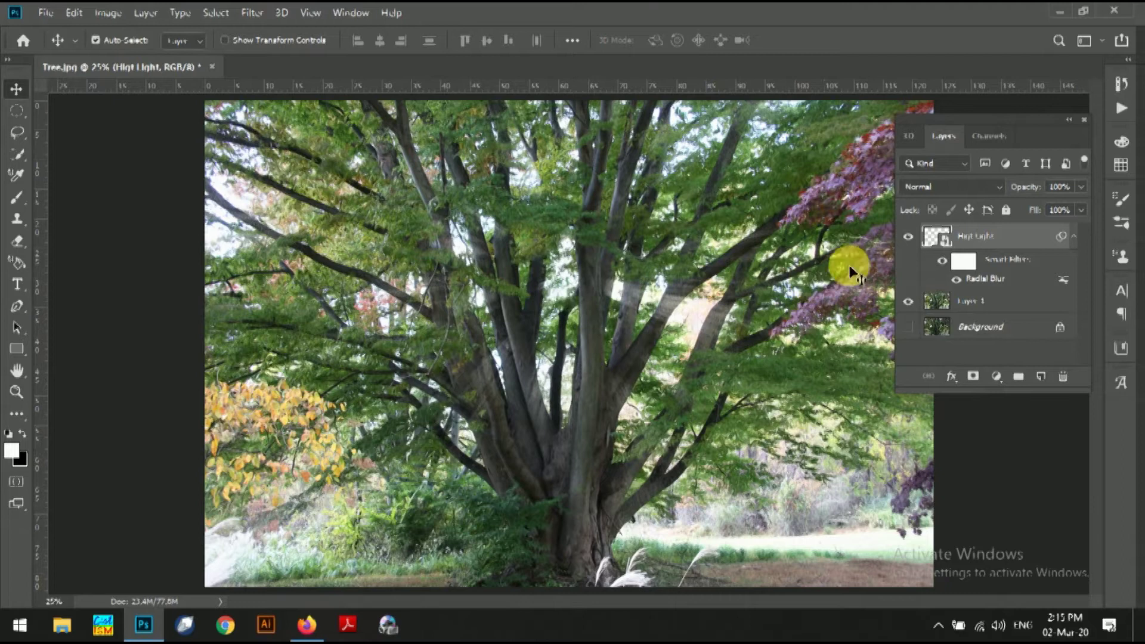
# - Set the Radial Blur smart filter's quality to Best and compare the image with the highlights layer hidden and shown
pyautogui.doubleClick(999, 280)
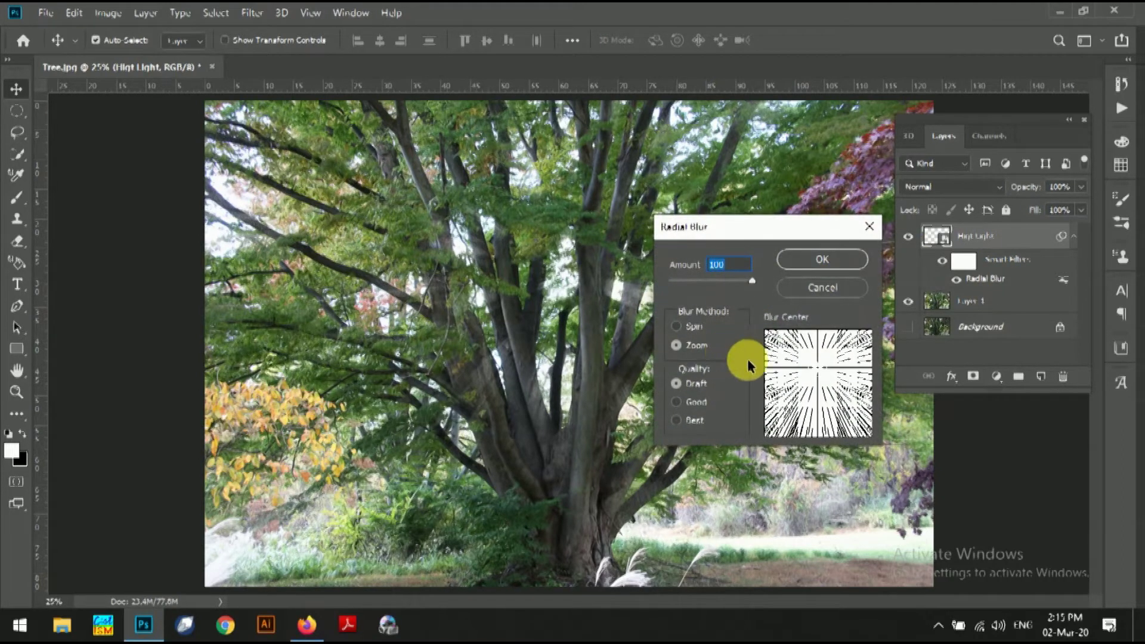
pyautogui.click(680, 421)
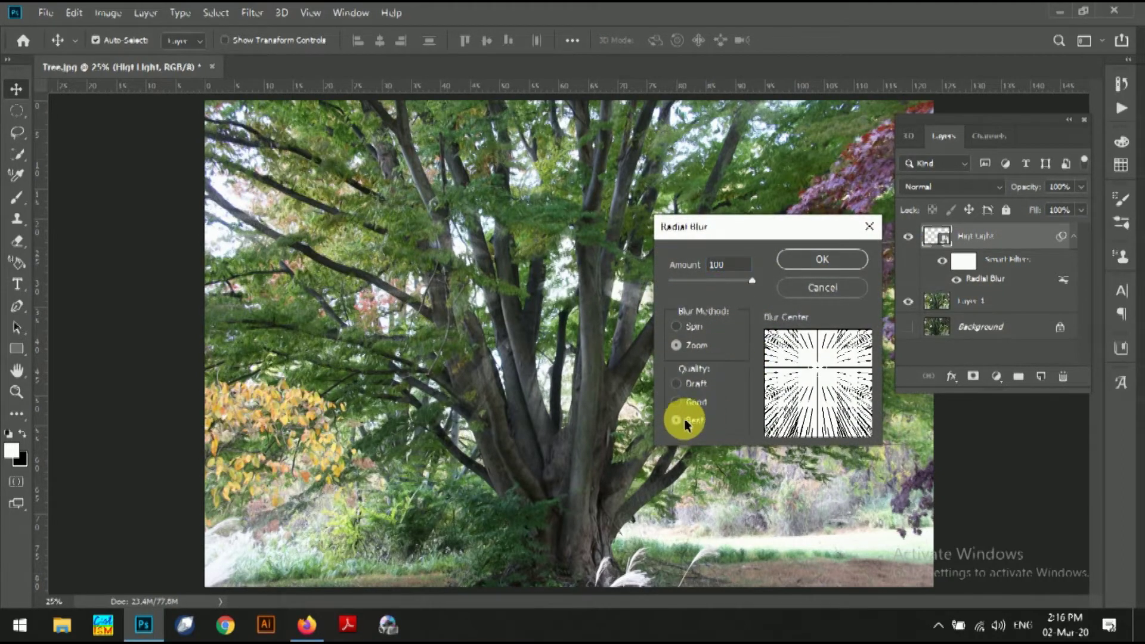
pyautogui.click(834, 267)
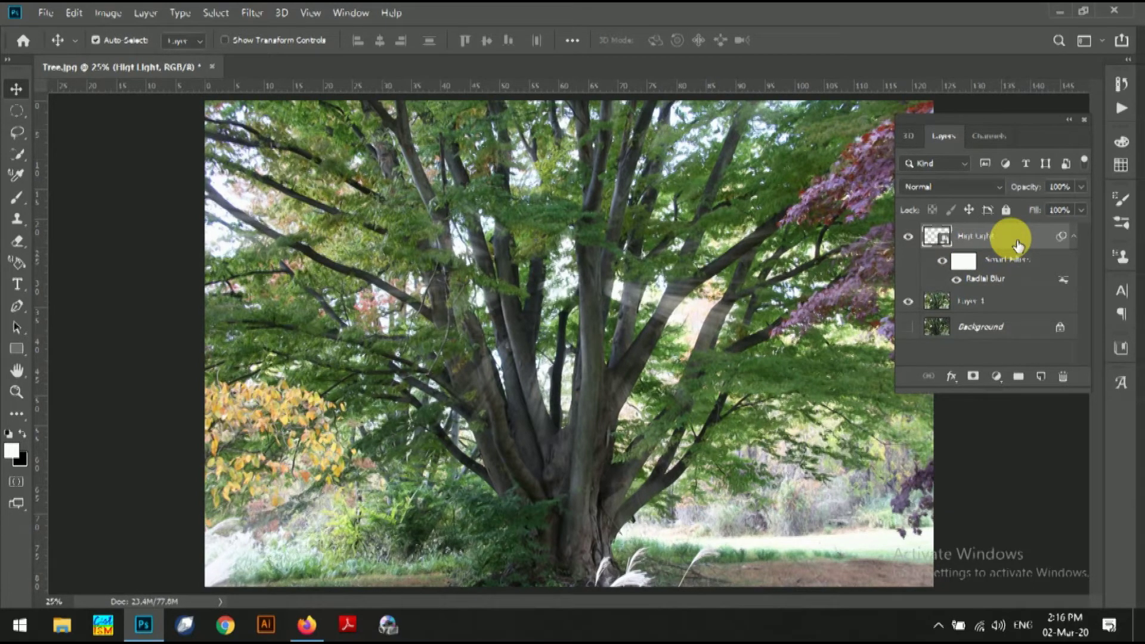
pyautogui.click(911, 237)
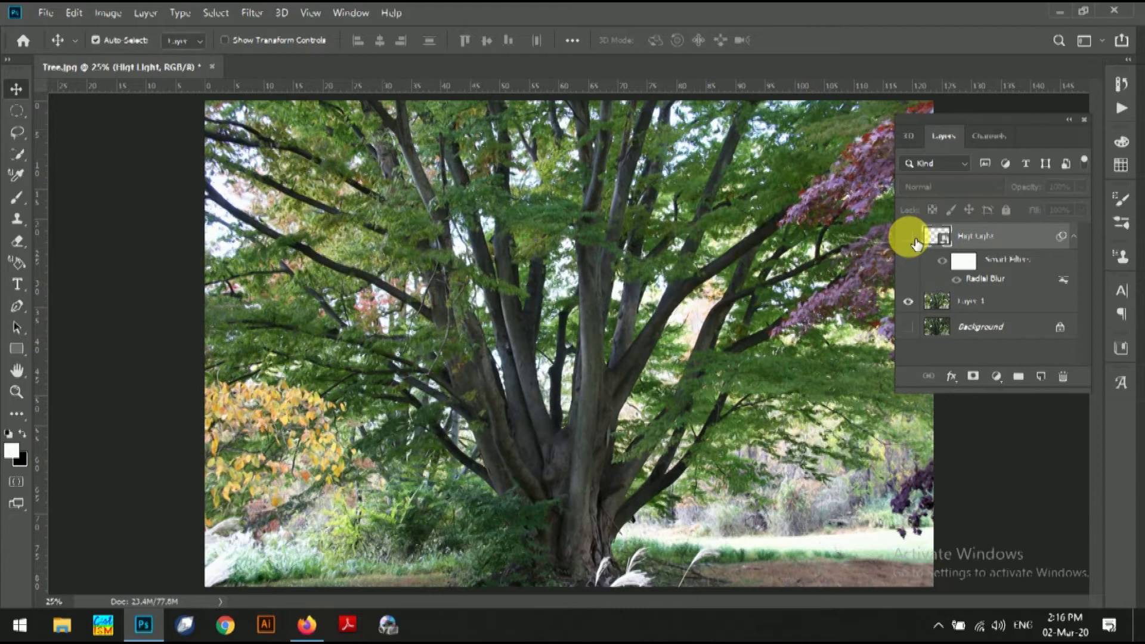
pyautogui.click(909, 237)
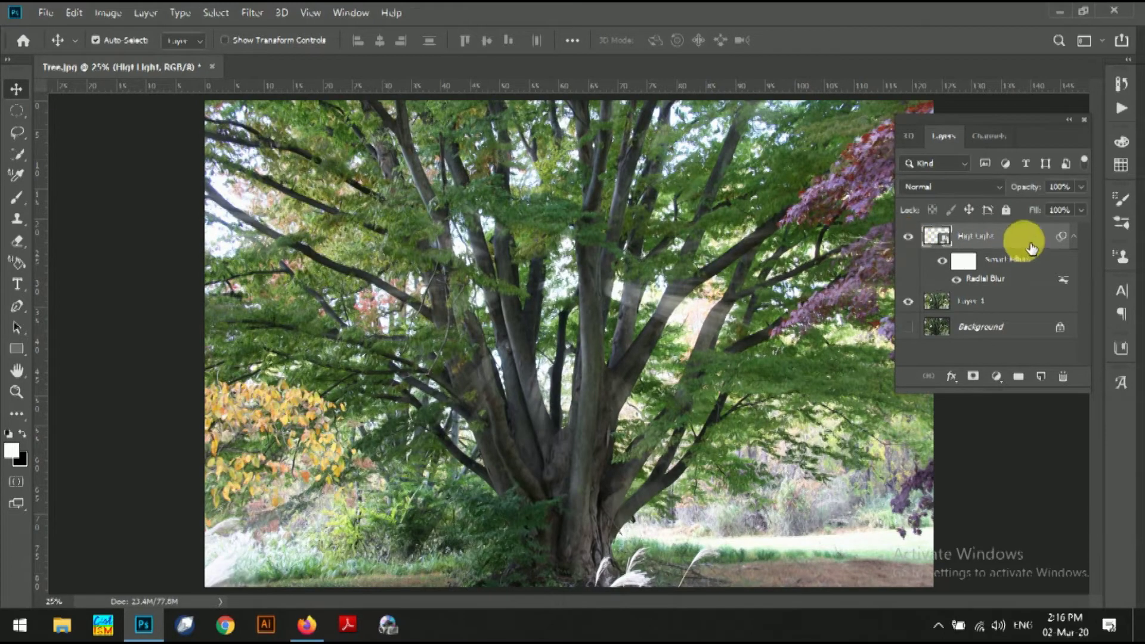
# - Try intensifying the light rays by stacking six duplicates of the blurred highlights layer
pyautogui.hotkey('ctrl', 'j')
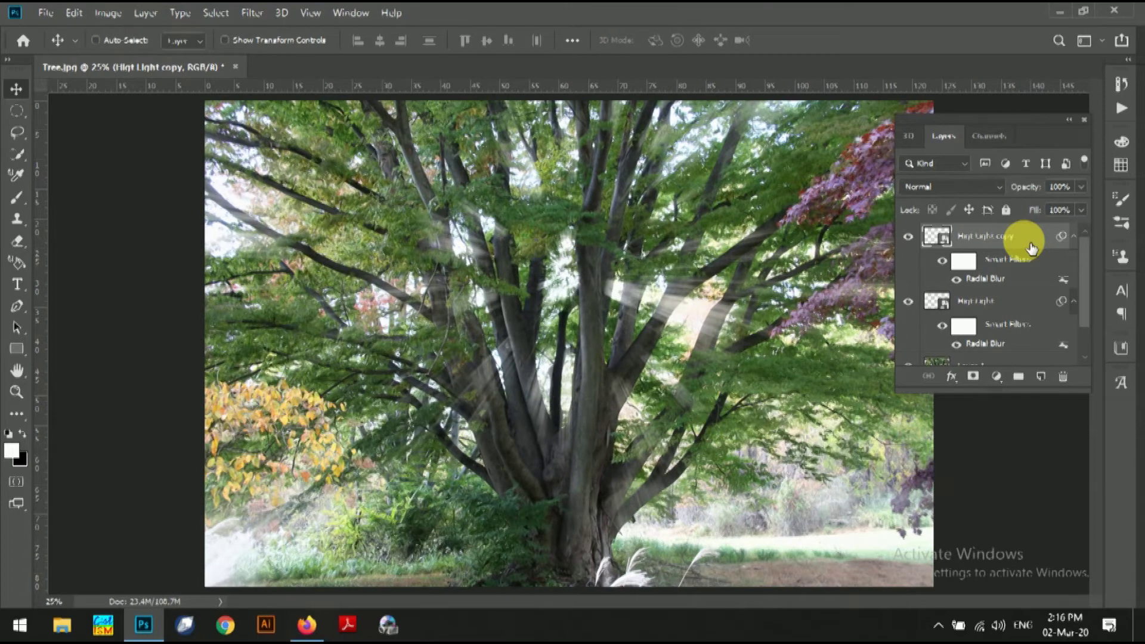
pyautogui.hotkey('ctrl', 'j')
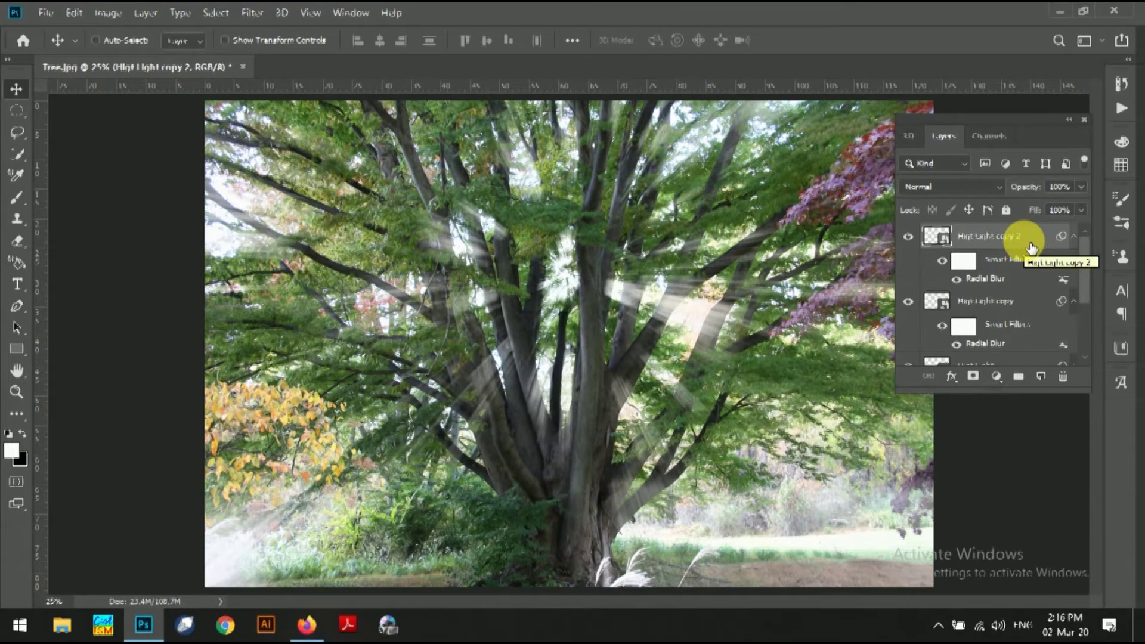
pyautogui.hotkey('ctrl', 'j')
pyautogui.hotkey('ctrl', 'j')
pyautogui.hotkey('ctrl', 'j')
pyautogui.hotkey('ctrl', 'j')
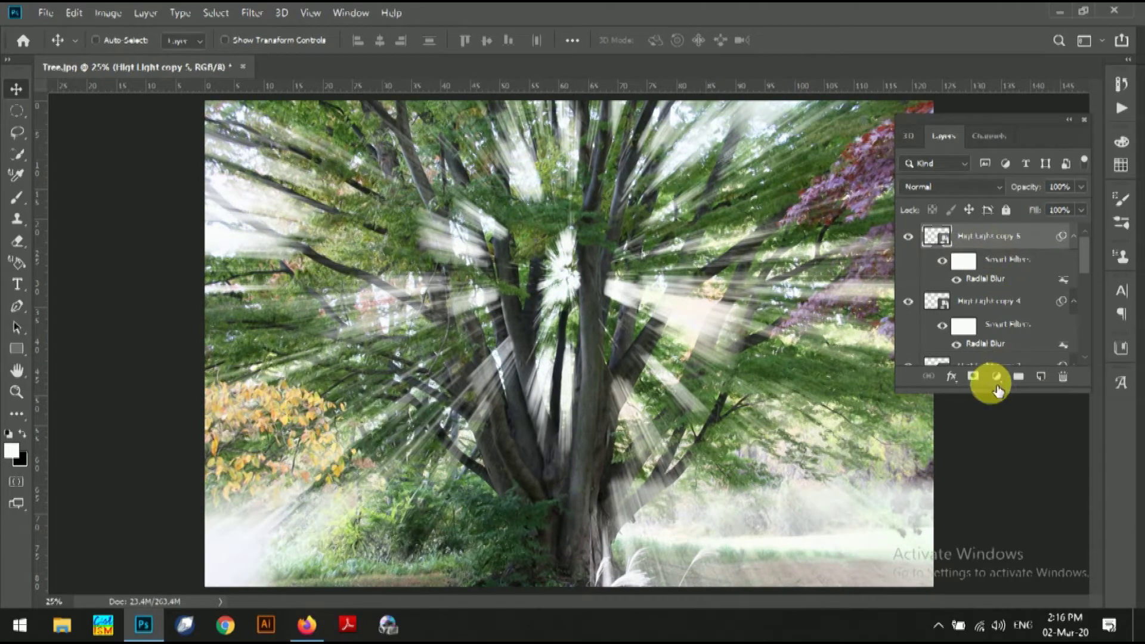
# - Undo all the duplications of the highlights layer, back to the single original
pyautogui.hotkey('ctrl', 'z')
pyautogui.hotkey('ctrl', 'z')
pyautogui.hotkey('ctrl', 'z')
pyautogui.hotkey('ctrl', 'z')
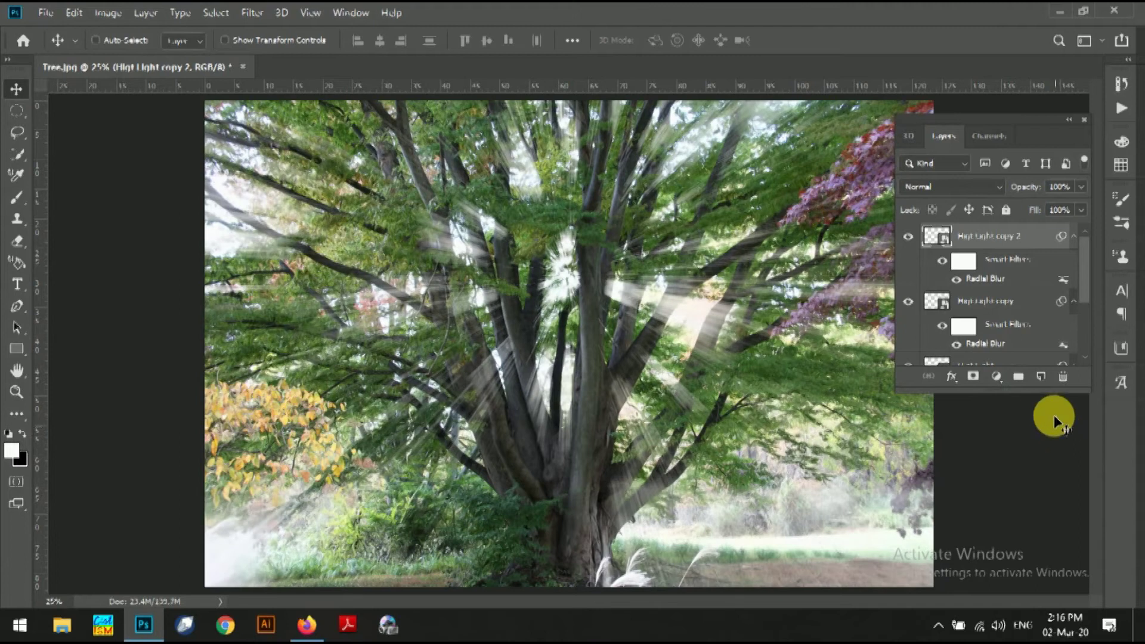
pyautogui.hotkey('ctrl', 'z')
pyautogui.hotkey('ctrl', 'z')
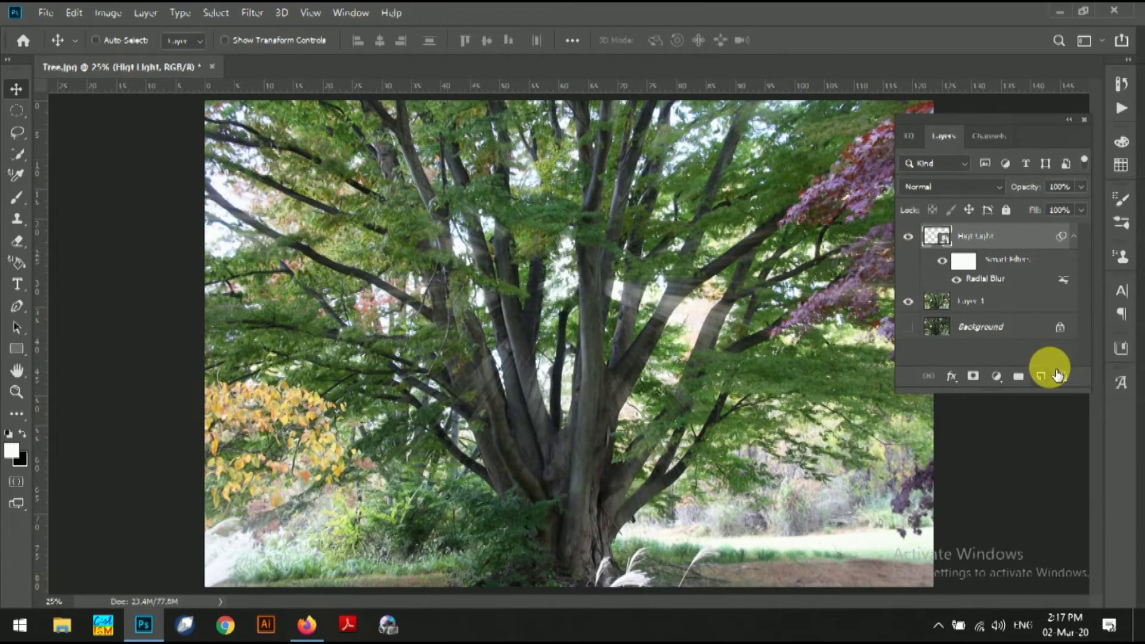
# - Duplicate the highlights layer twice and convert all three highlights layers into one smart object
pyautogui.hotkey('ctrl', 'j')
pyautogui.hotkey('ctrl', 'j')
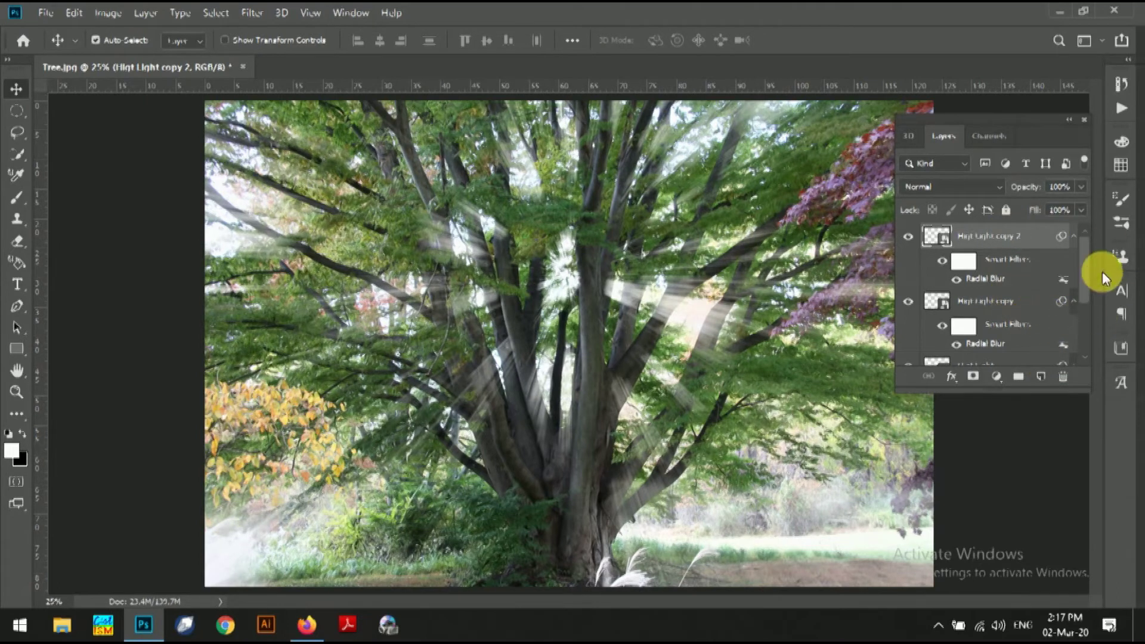
pyautogui.moveTo(1085, 293); pyautogui.dragTo(1088, 332)
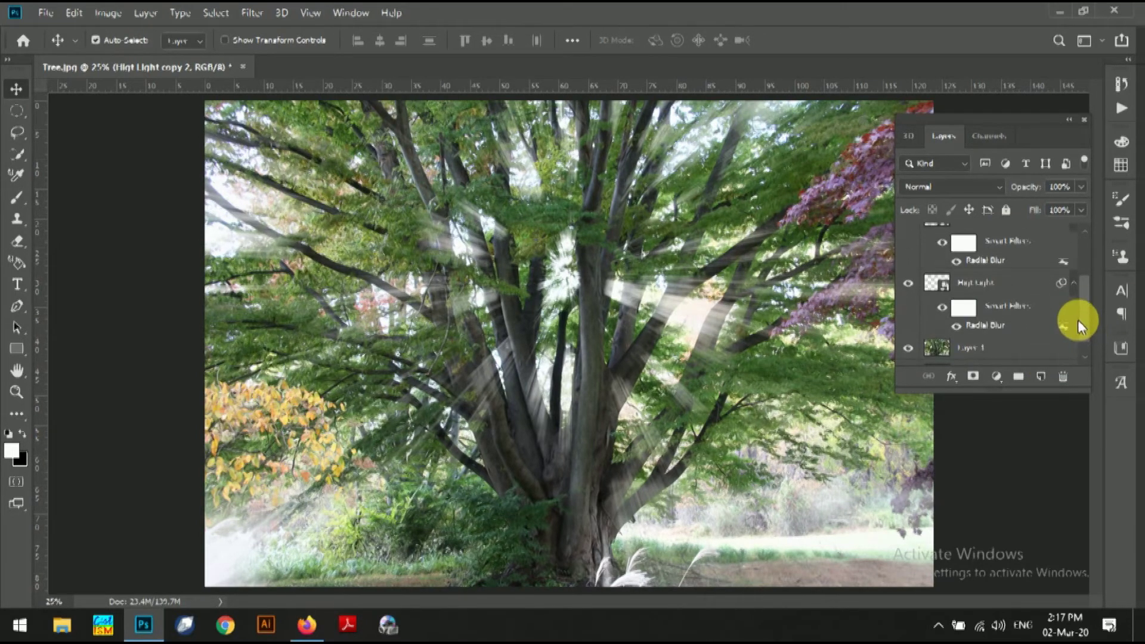
pyautogui.keyDown('ctrl'); pyautogui.click(1028, 287); pyautogui.keyUp('ctrl')
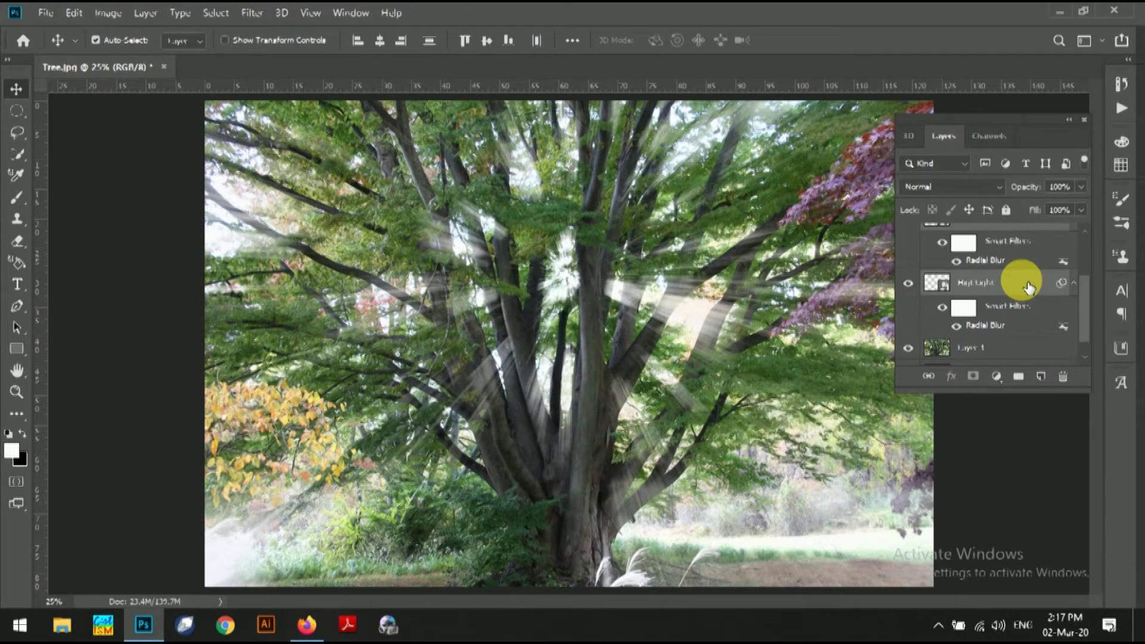
pyautogui.scroll(2, 1028, 288)
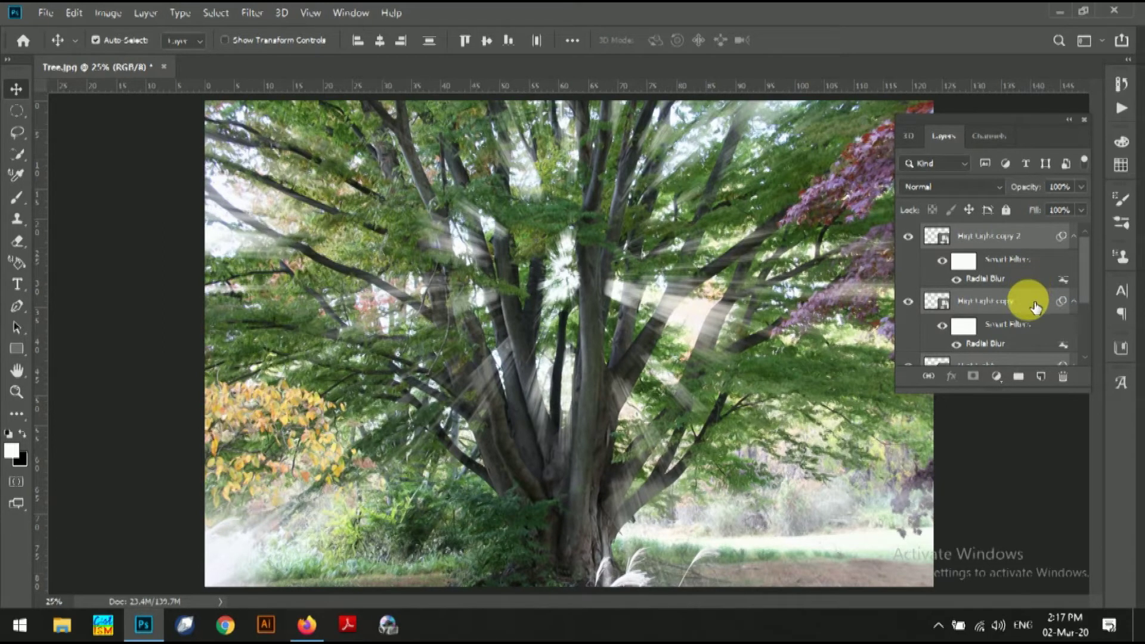
pyautogui.rightClick(1034, 306)
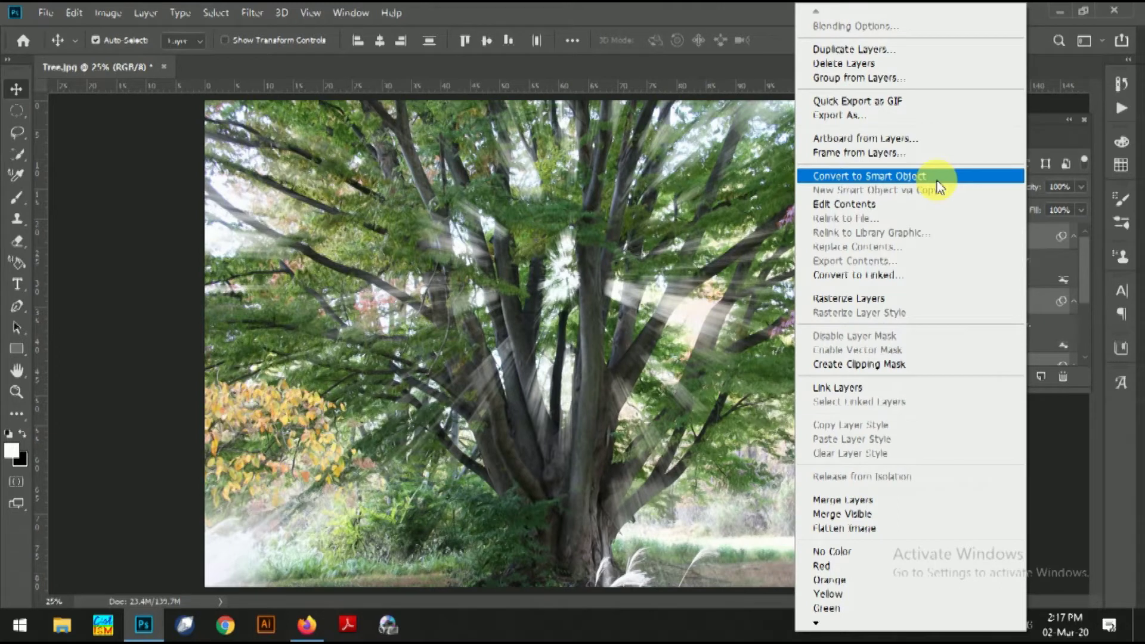
pyautogui.click(935, 179)
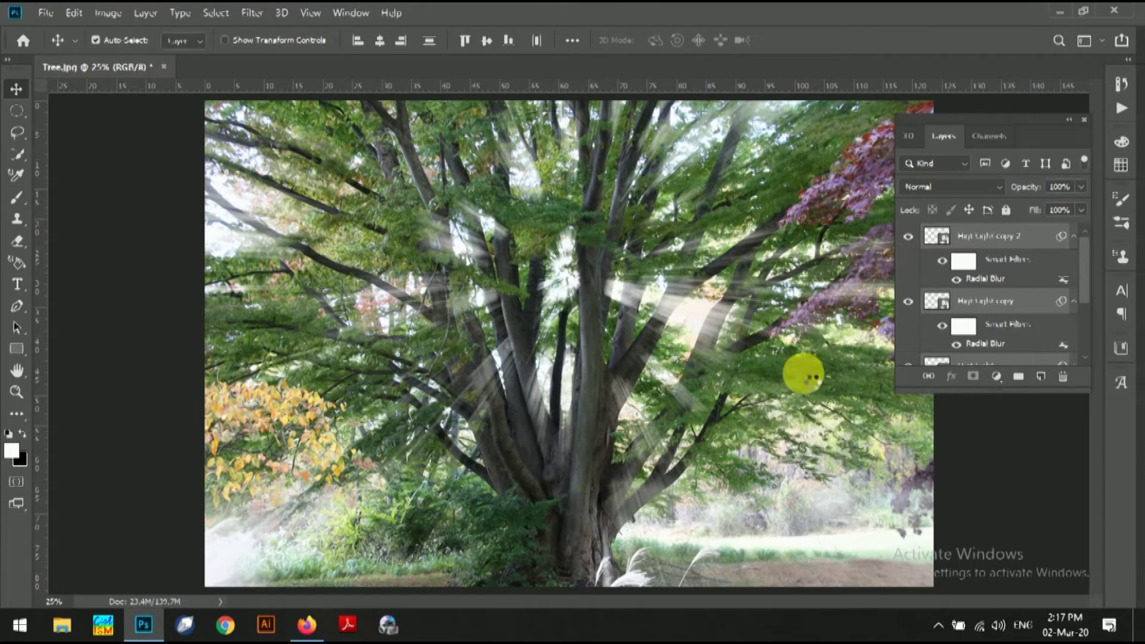
# - Start a Field Blur from the Blur Gallery on the combined highlights smart object
pyautogui.click(16, 390)
pyautogui.click(721, 332)
pyautogui.click(761, 318)
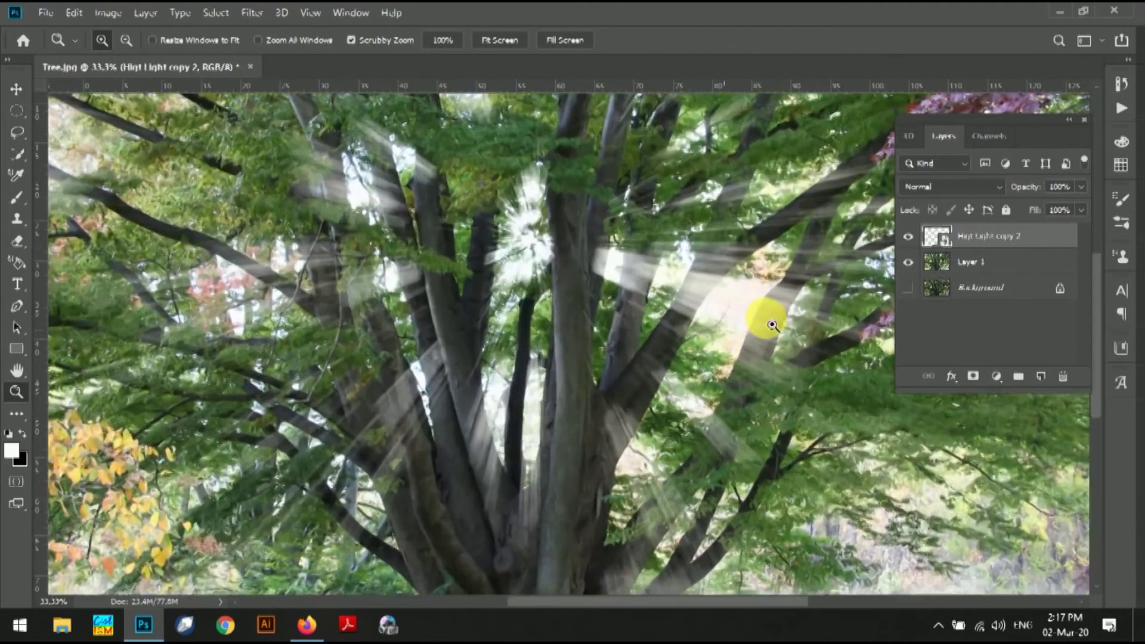
pyautogui.click(764, 312)
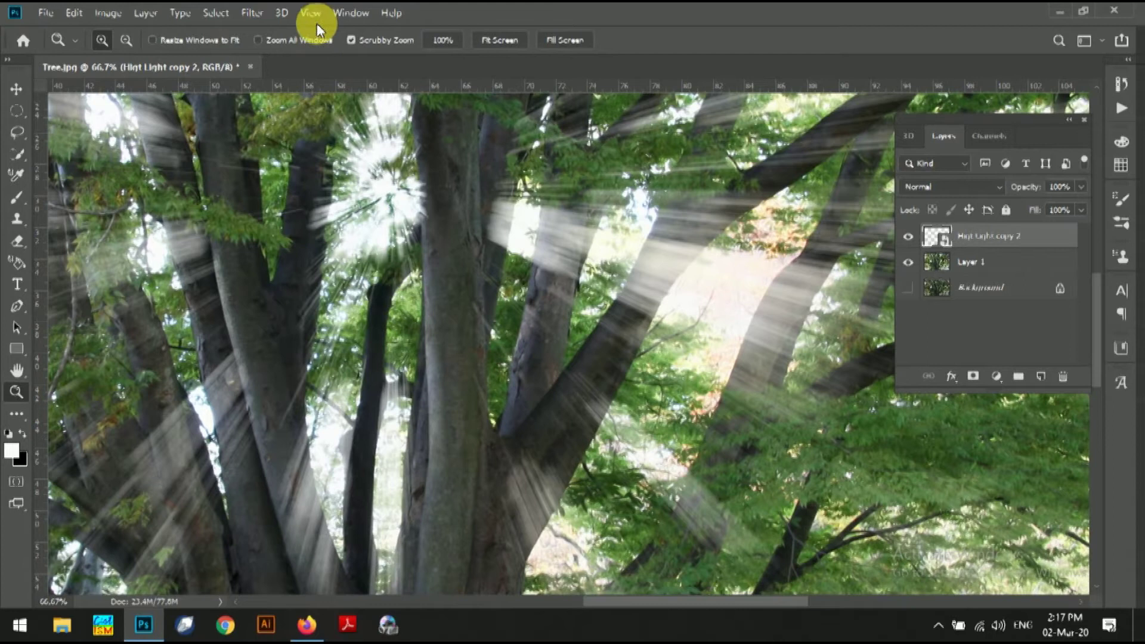
pyautogui.click(250, 16)
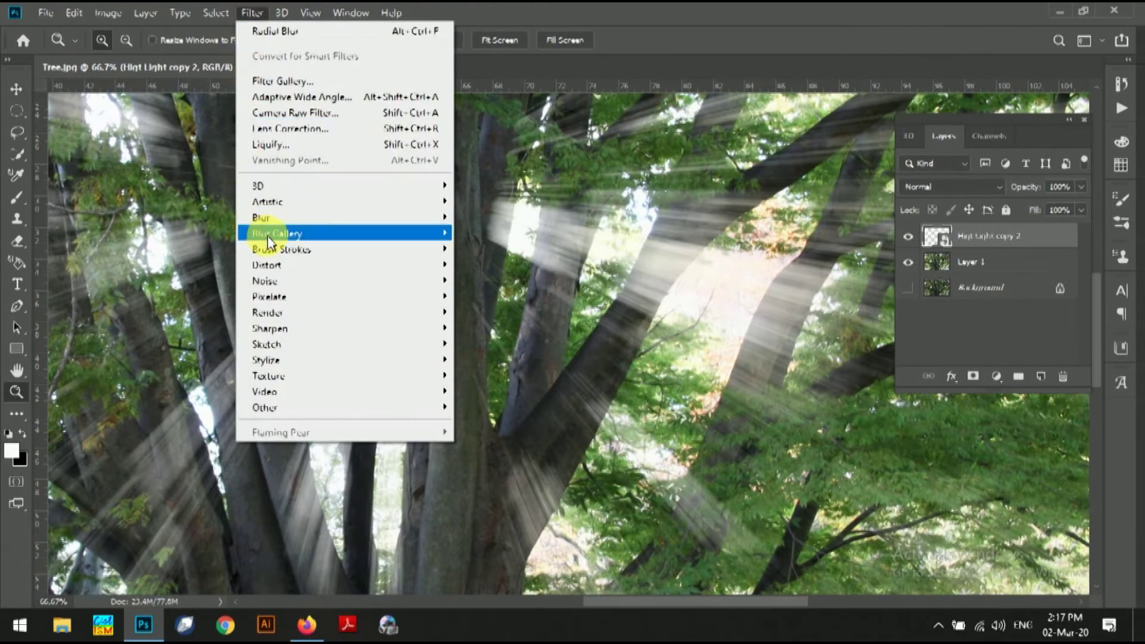
pyautogui.moveTo(288, 234)
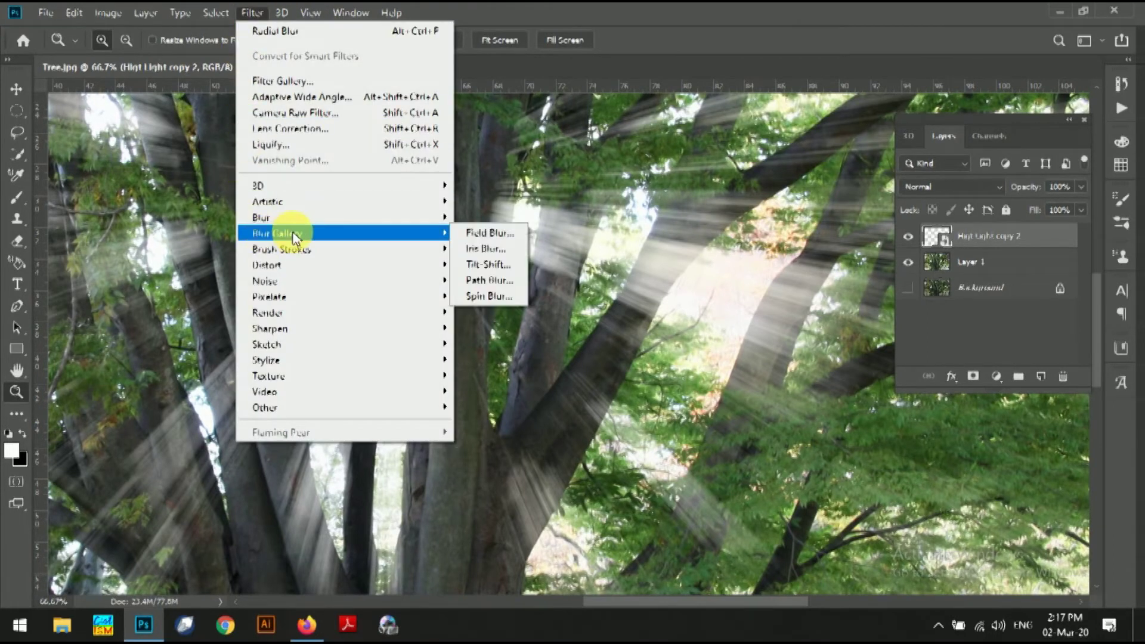
pyautogui.click(508, 239)
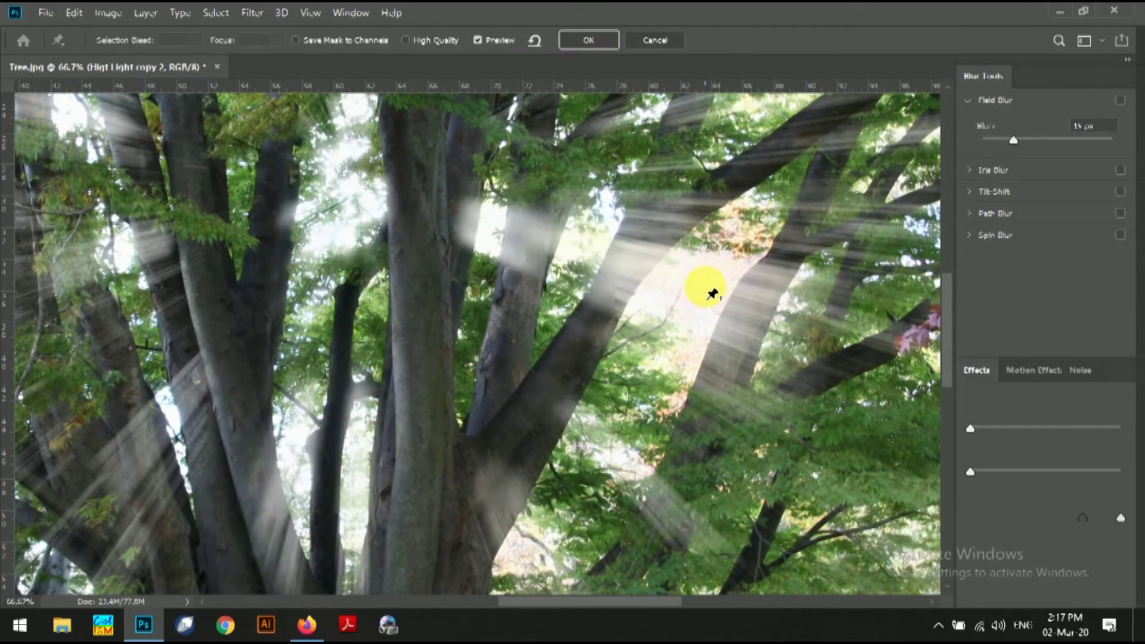
pyautogui.hotkey('ctrl', '-')
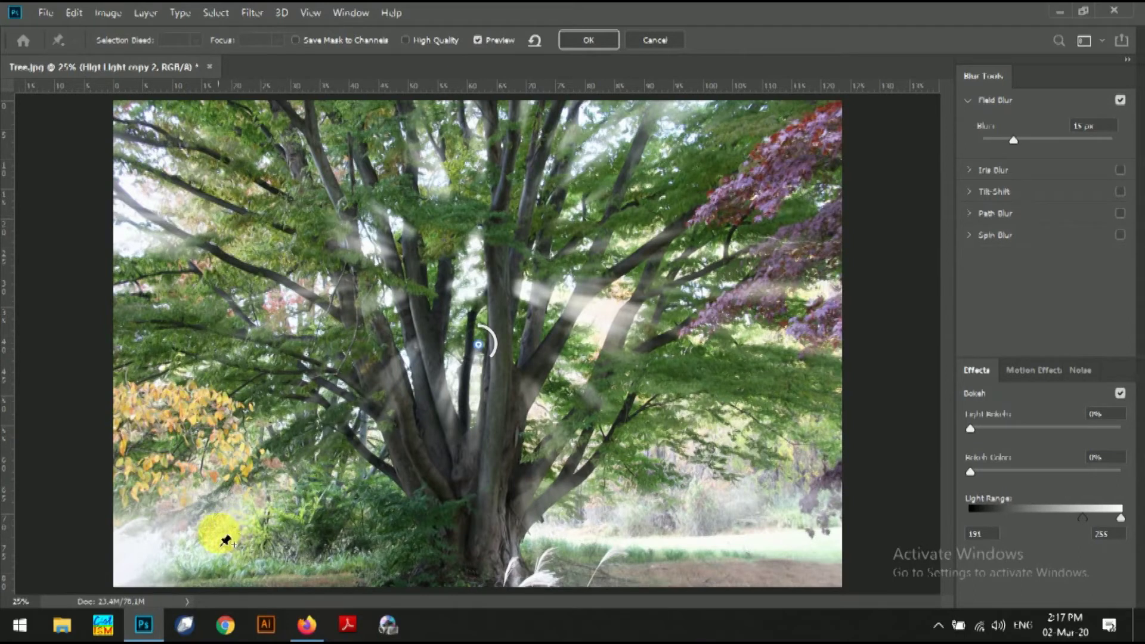
# - Place Field Blur pins at the rays' center with 0 px and in the image's lower-left corner with about 24 px
pyautogui.click(211, 533)
pyautogui.moveTo(478, 345); pyautogui.dragTo(474, 271)
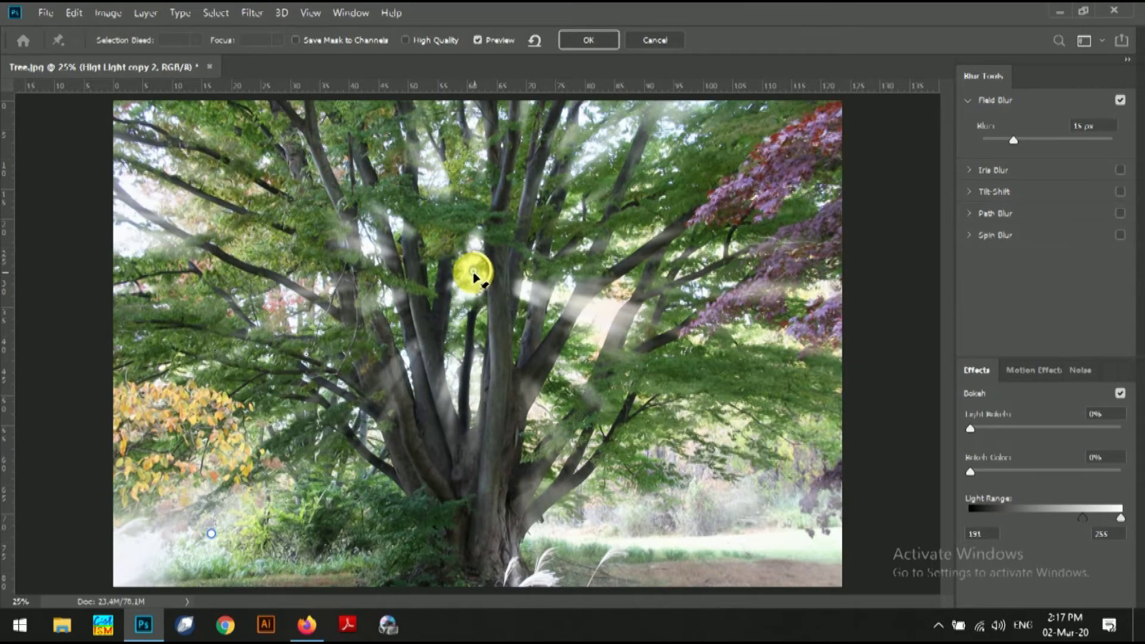
pyautogui.moveTo(1014, 142); pyautogui.dragTo(977, 144)
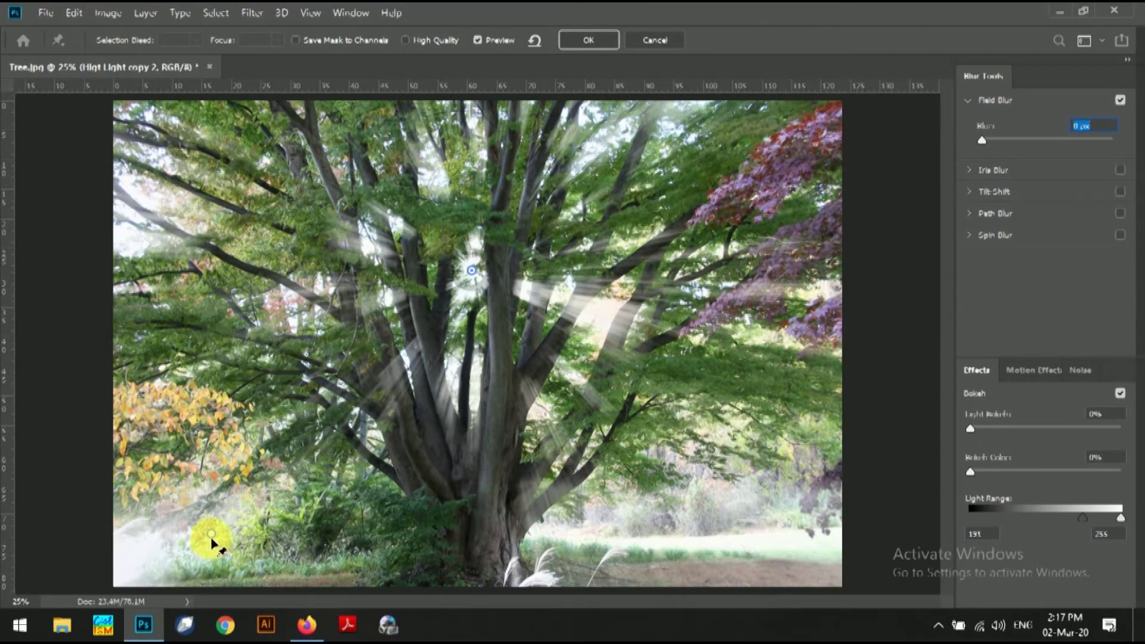
pyautogui.click(213, 537)
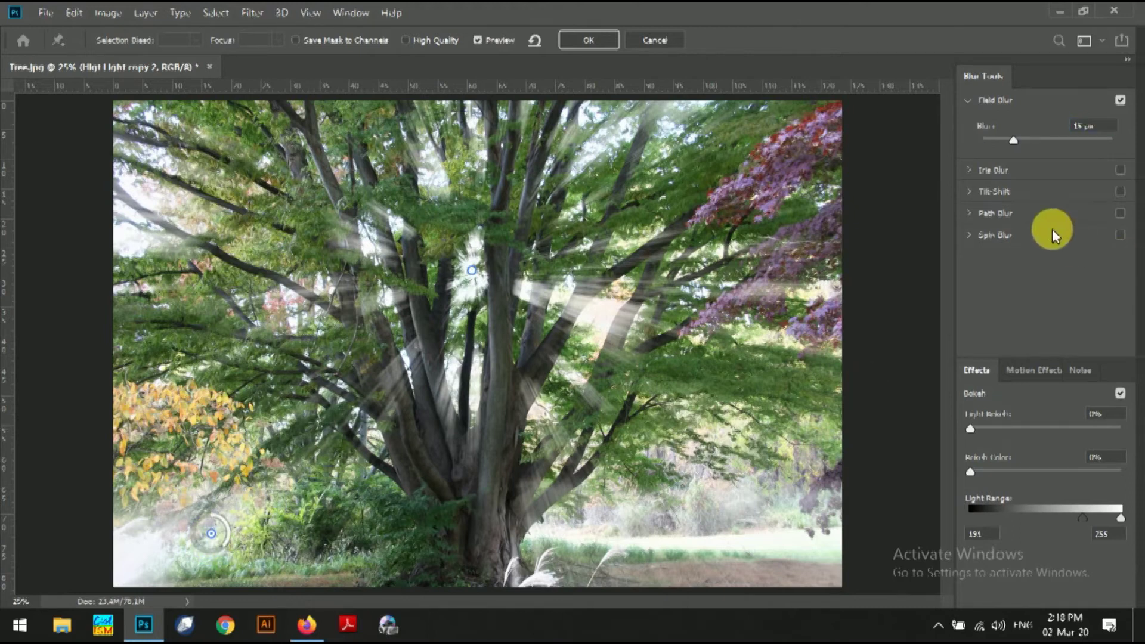
pyautogui.moveTo(1013, 140); pyautogui.dragTo(1022, 141)
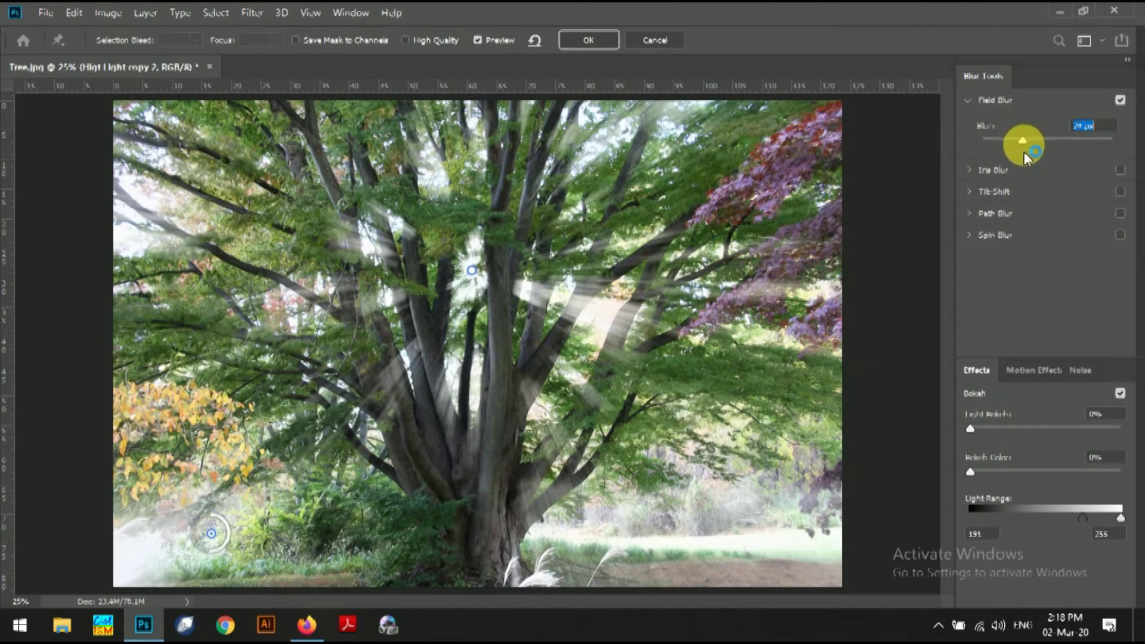
# - Add Field Blur pins on the red leaves at about 33 px, the upper-right branches at 24 px and the upper-left branches at 33 px
pyautogui.click(790, 291)
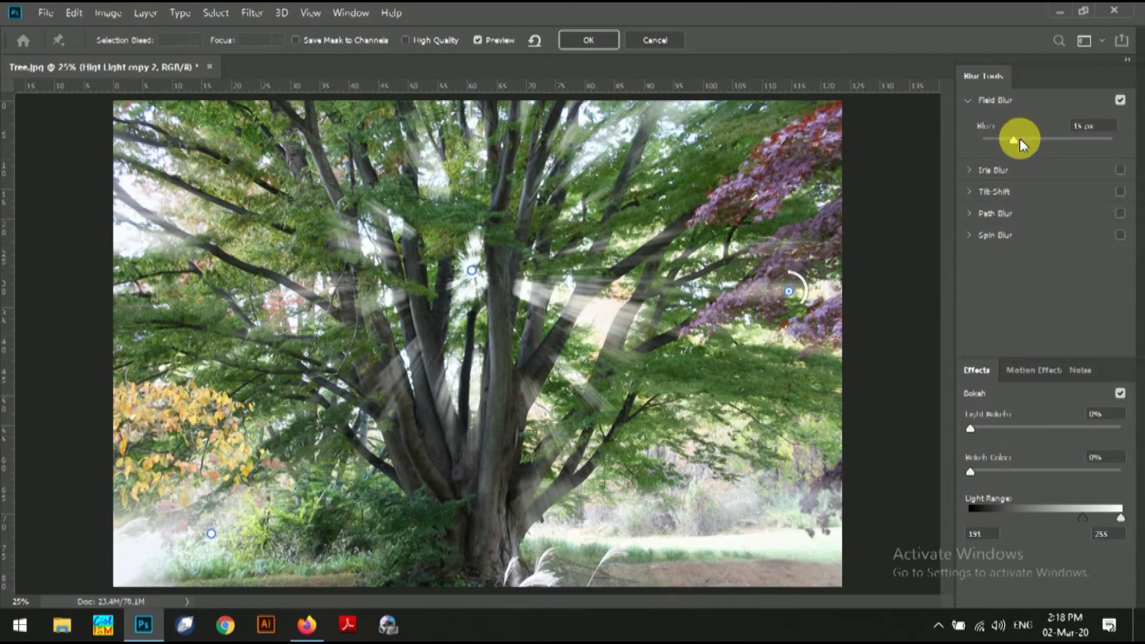
pyautogui.moveTo(1015, 139); pyautogui.dragTo(1029, 149)
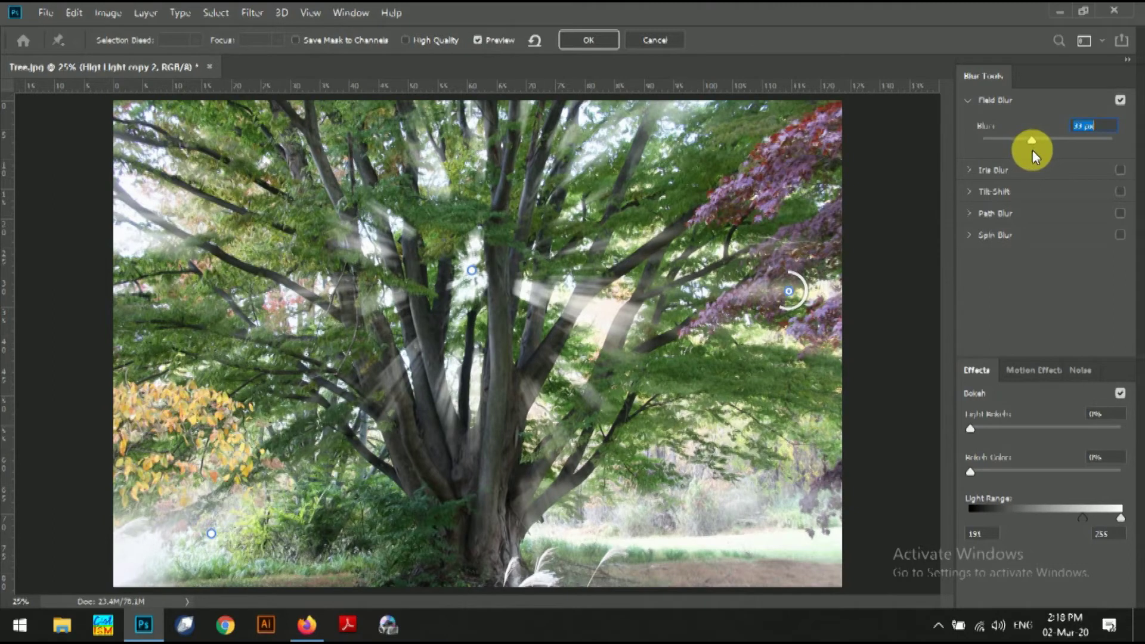
pyautogui.click(672, 110)
pyautogui.moveTo(1014, 142); pyautogui.dragTo(1023, 151)
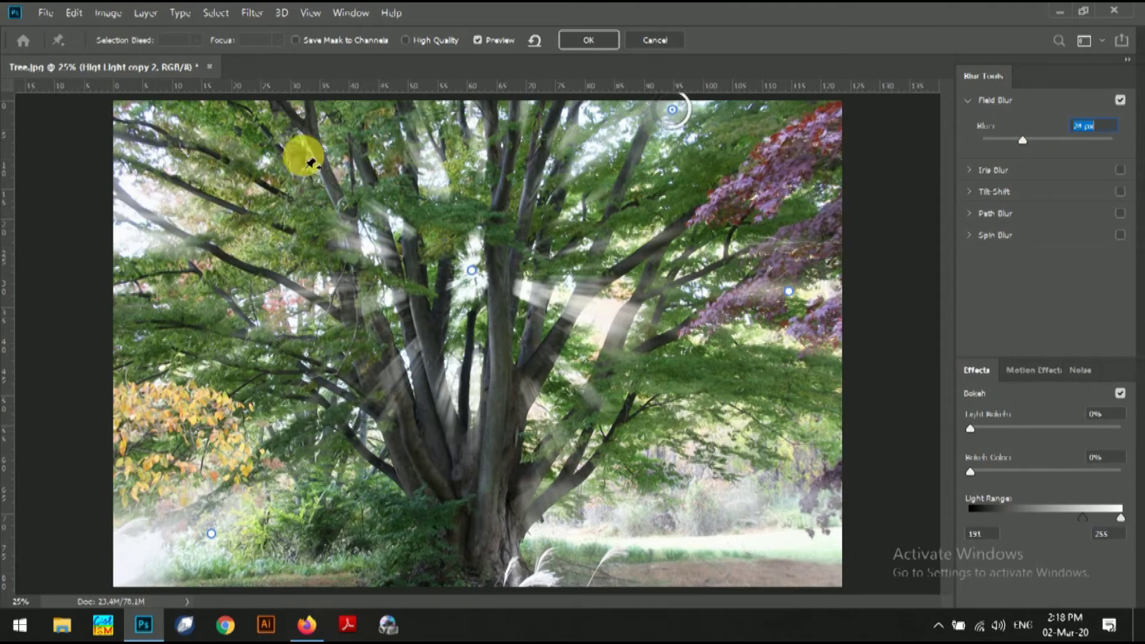
pyautogui.click(144, 215)
pyautogui.moveTo(1016, 140); pyautogui.dragTo(1018, 141)
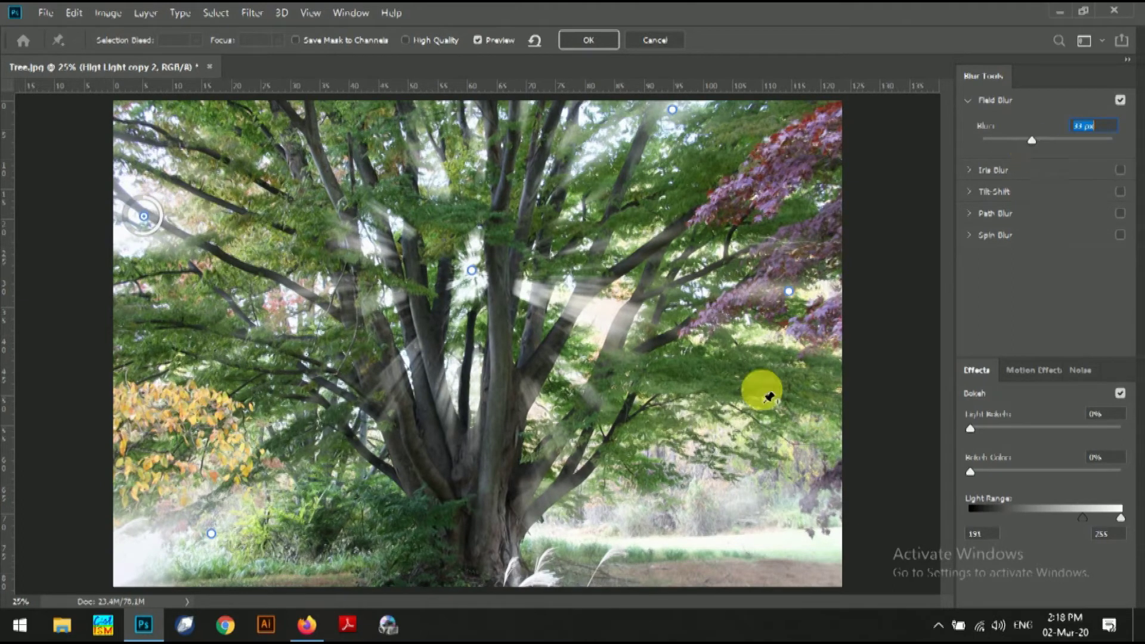
# - Add stronger-blur pins on the lower-right bushes and, at about 24 px, beside the trunk base, and apply the Field Blur
pyautogui.click(711, 488)
pyautogui.moveTo(1022, 142); pyautogui.dragTo(1026, 143)
pyautogui.click(540, 549)
pyautogui.moveTo(1021, 142); pyautogui.dragTo(1024, 143)
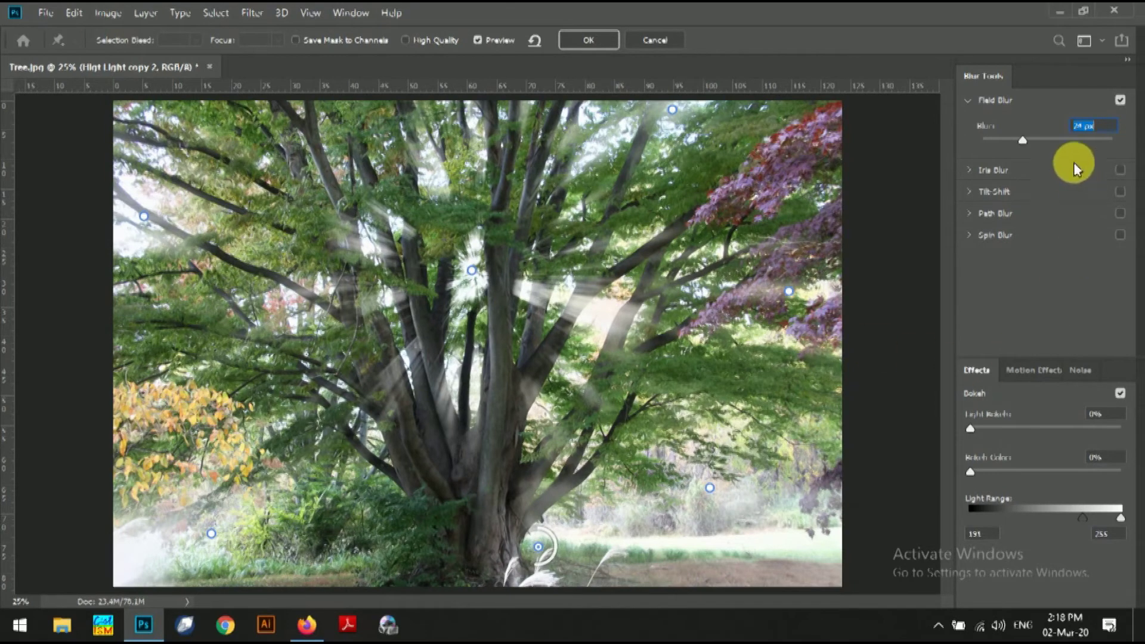
pyautogui.click(586, 43)
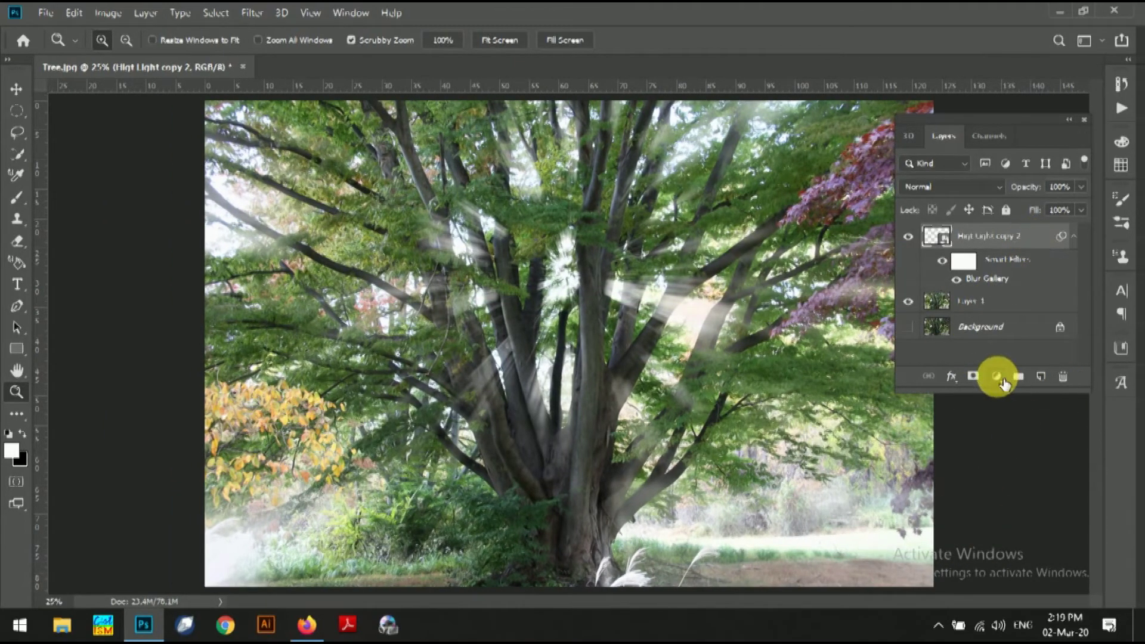
# - Add a white layer mask to the highlights smart object and activate it for painting with a black Brush
pyautogui.click(980, 382)
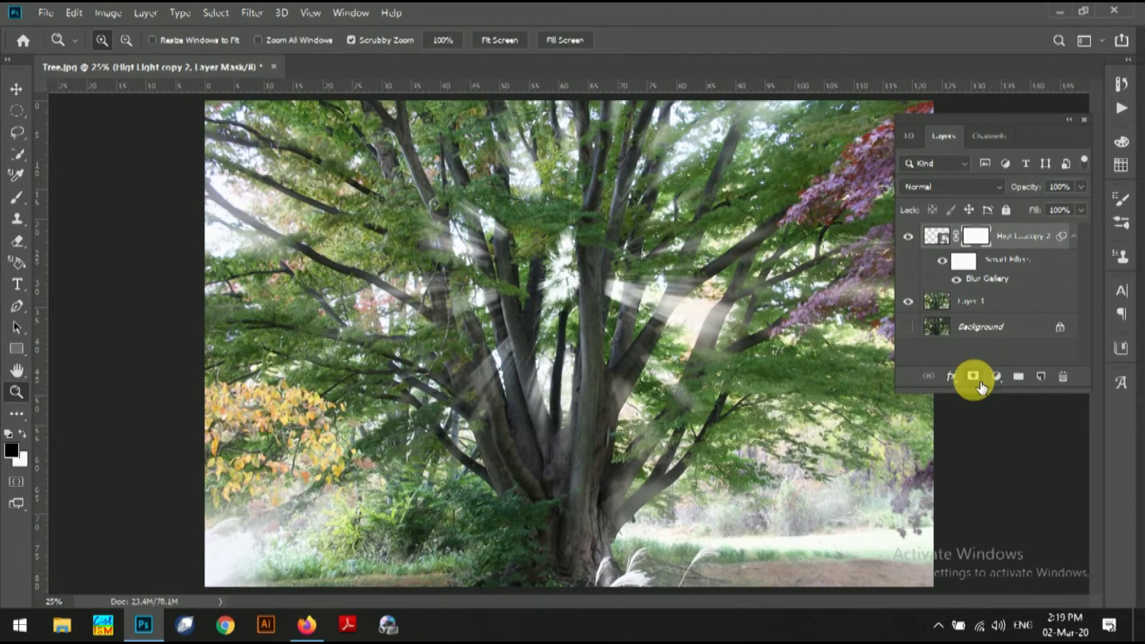
pyautogui.click(1028, 239)
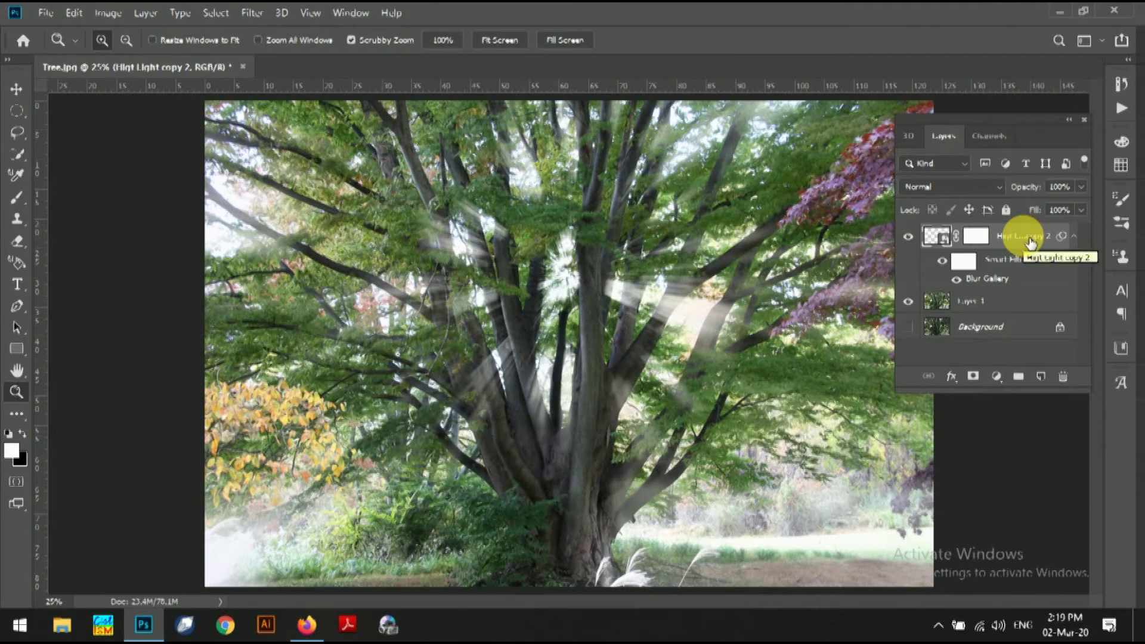
pyautogui.click(22, 434)
pyautogui.click(17, 197)
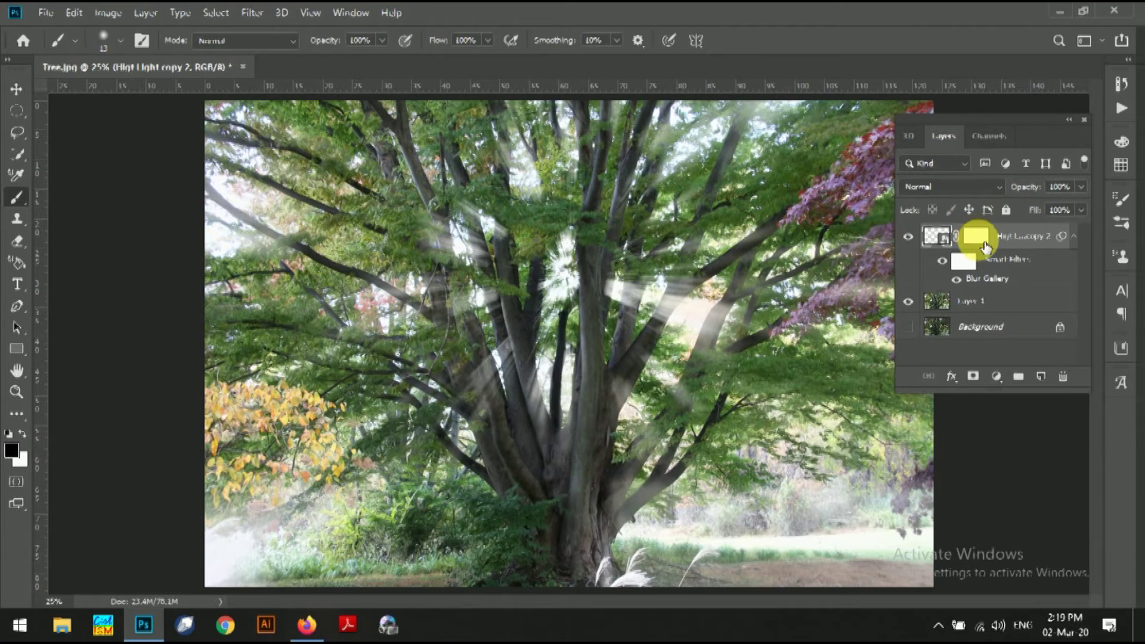
pyautogui.click(976, 236)
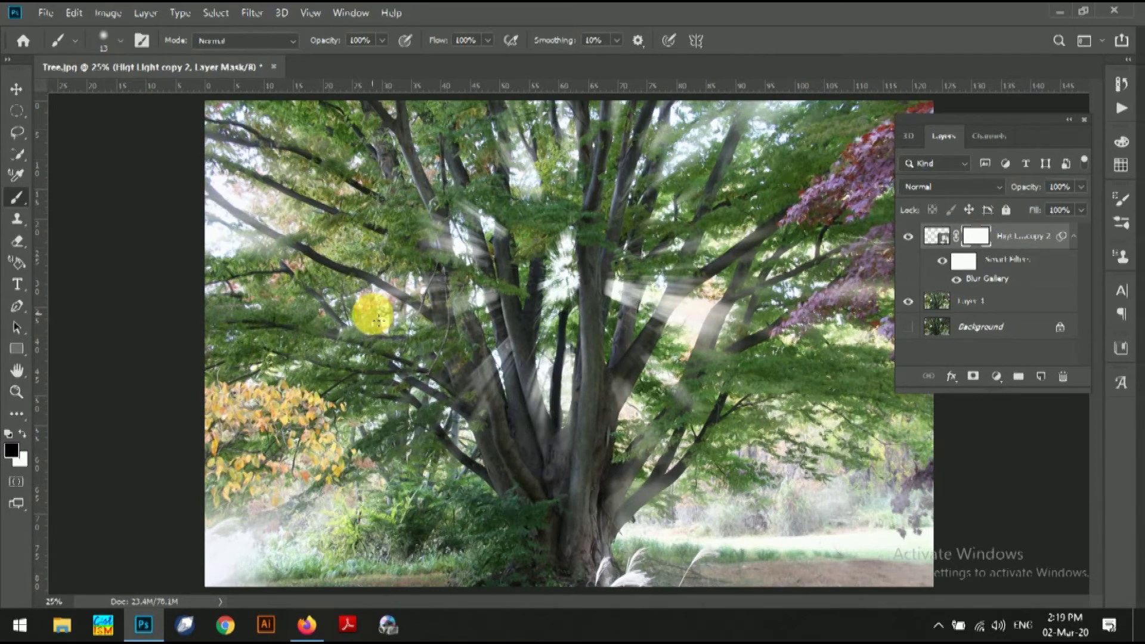
# - Set the brush size to 700 px and its opacity to 55%
pyautogui.press(']')
pyautogui.press(']')
pyautogui.press(']')
pyautogui.press(']')
pyautogui.press(']')
pyautogui.press(']')
pyautogui.press(']')
pyautogui.press(']')
pyautogui.press(']')
pyautogui.press(']')
pyautogui.press(']')
pyautogui.press(']')
pyautogui.press(']')
pyautogui.press(']')
pyautogui.press(']')
pyautogui.press(']')
pyautogui.press(']')
pyautogui.press(']')
pyautogui.press(']')
pyautogui.press(']')
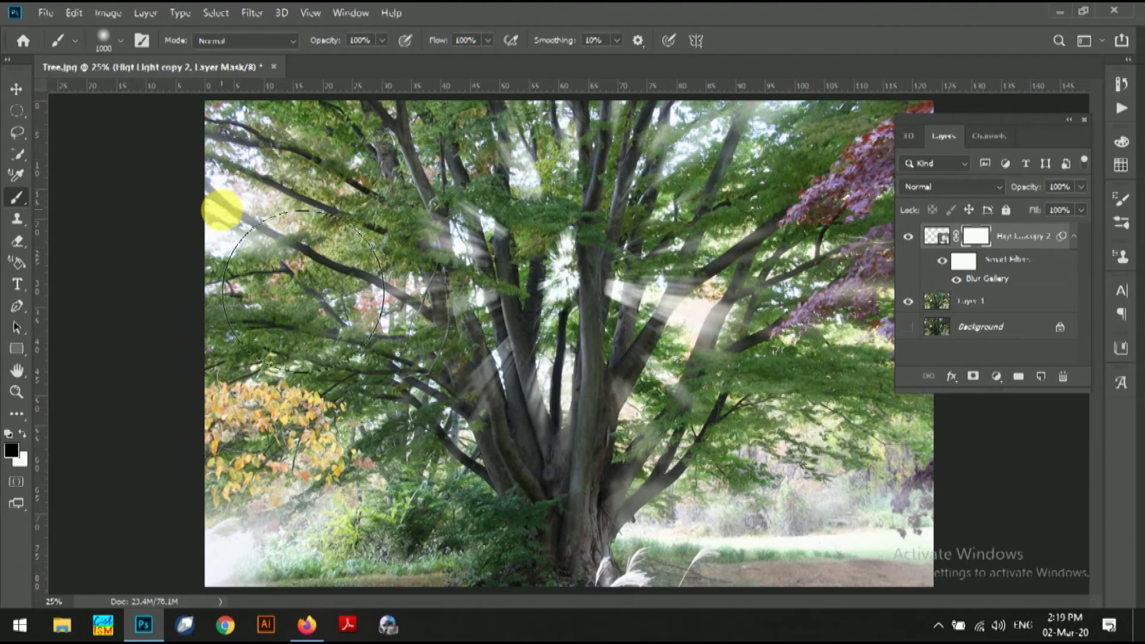
pyautogui.press('[')
pyautogui.press('[')
pyautogui.press('[')
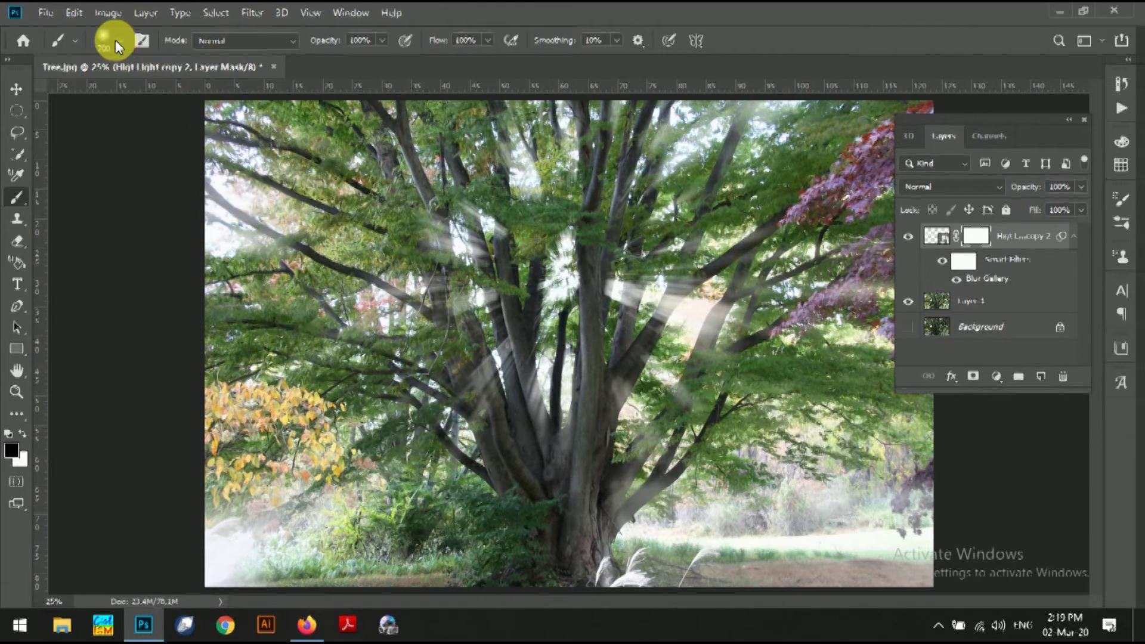
pyautogui.click(381, 48)
pyautogui.moveTo(381, 61); pyautogui.dragTo(359, 60)
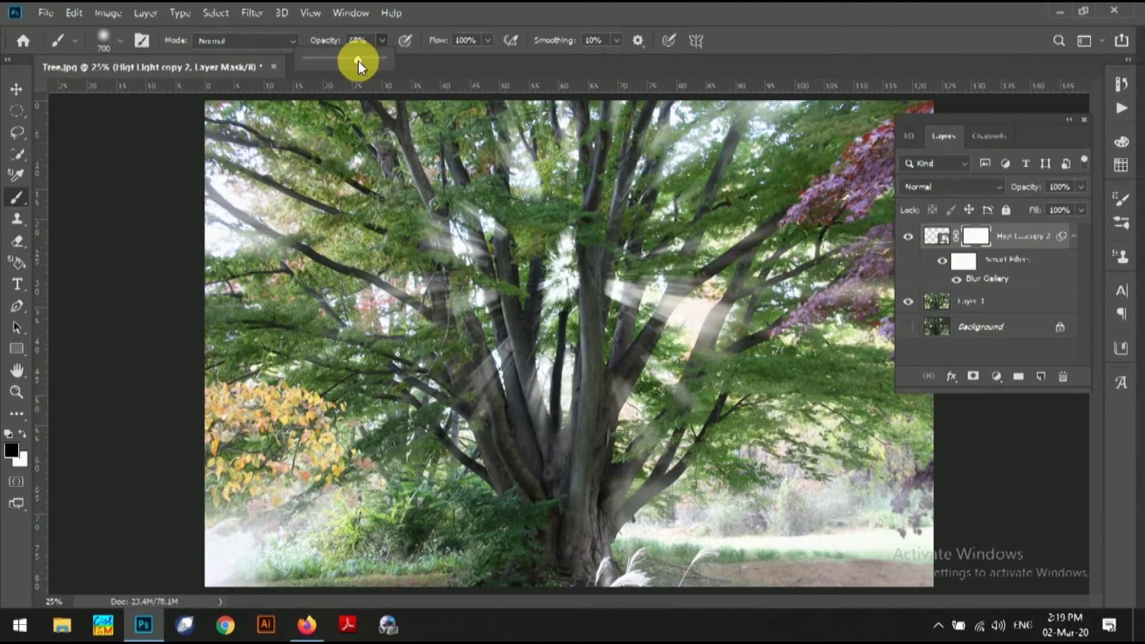
pyautogui.moveTo(355, 62); pyautogui.dragTo(348, 62)
# - Paint black on the highlights layer's mask along the photo's left edge, lower corners, right edge and upper-right edge to reduce the haze
pyautogui.moveTo(203, 200)
pyautogui.mouseDown()
pyautogui.moveTo(230, 187)
pyautogui.moveTo(209, 268)
pyautogui.moveTo(225, 189)
pyautogui.moveTo(220, 297)
pyautogui.mouseUp()
pyautogui.moveTo(232, 552)
pyautogui.mouseDown()
pyautogui.moveTo(275, 541)
pyautogui.moveTo(224, 547)
pyautogui.moveTo(269, 587)
pyautogui.mouseUp()
pyautogui.moveTo(872, 546)
pyautogui.mouseDown()
pyautogui.moveTo(879, 534)
pyautogui.moveTo(832, 544)
pyautogui.mouseUp()
pyautogui.moveTo(717, 570)
pyautogui.mouseDown()
pyautogui.moveTo(864, 595)
pyautogui.moveTo(836, 568)
pyautogui.moveTo(1001, 445)
pyautogui.mouseUp()
pyautogui.moveTo(860, 110)
pyautogui.mouseDown()
pyautogui.moveTo(803, 107)
pyautogui.moveTo(862, 71)
pyautogui.moveTo(752, 109)
pyautogui.mouseUp()
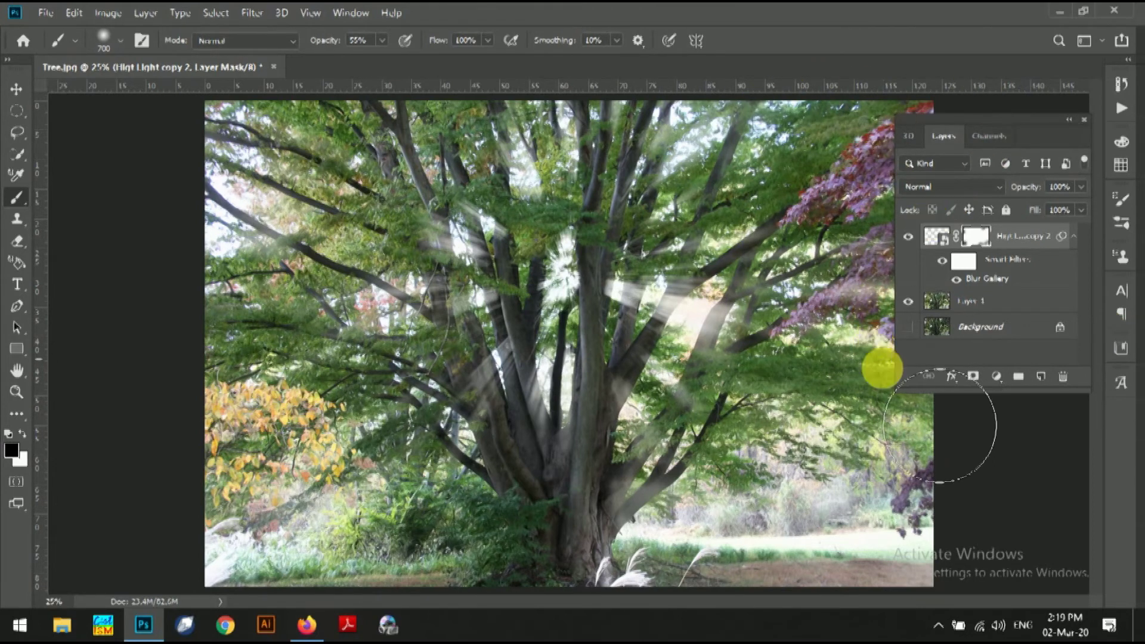
pyautogui.moveTo(862, 500)
pyautogui.mouseDown()
pyautogui.moveTo(945, 555)
pyautogui.moveTo(900, 545)
pyautogui.mouseUp()
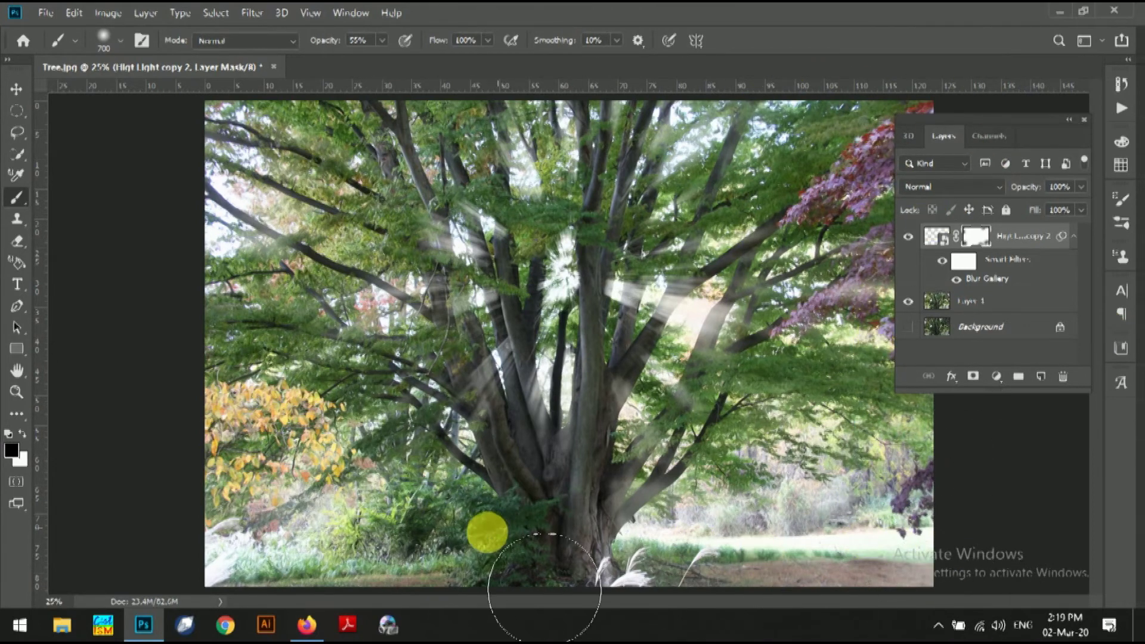
# - Set the blend mode of the masked highlights smart object to Screen
pyautogui.click(18, 91)
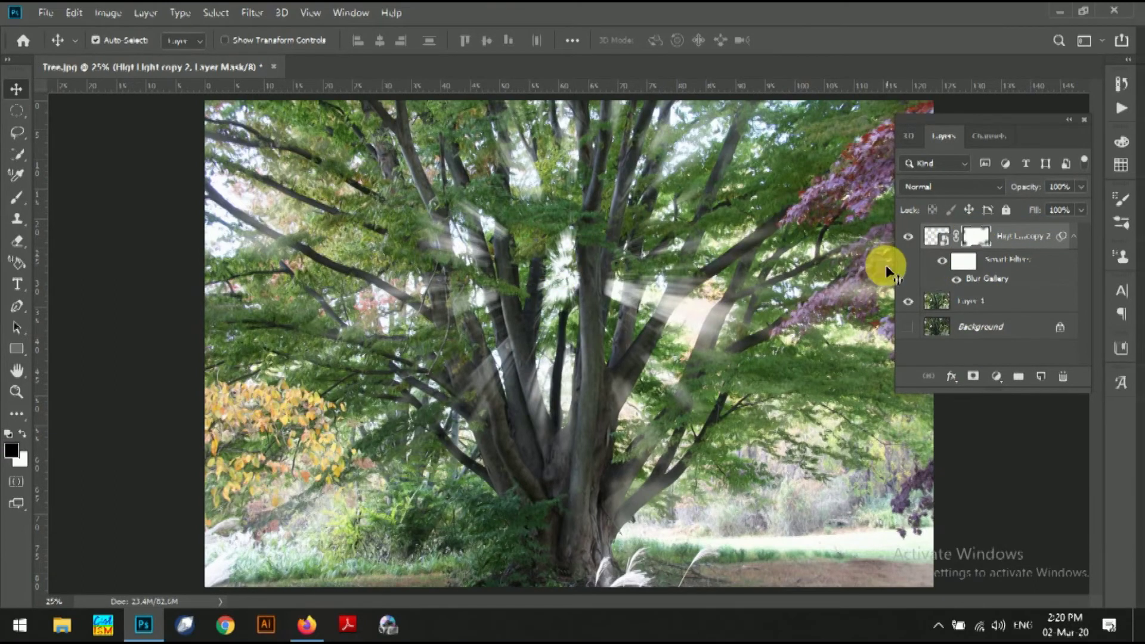
pyautogui.click(939, 235)
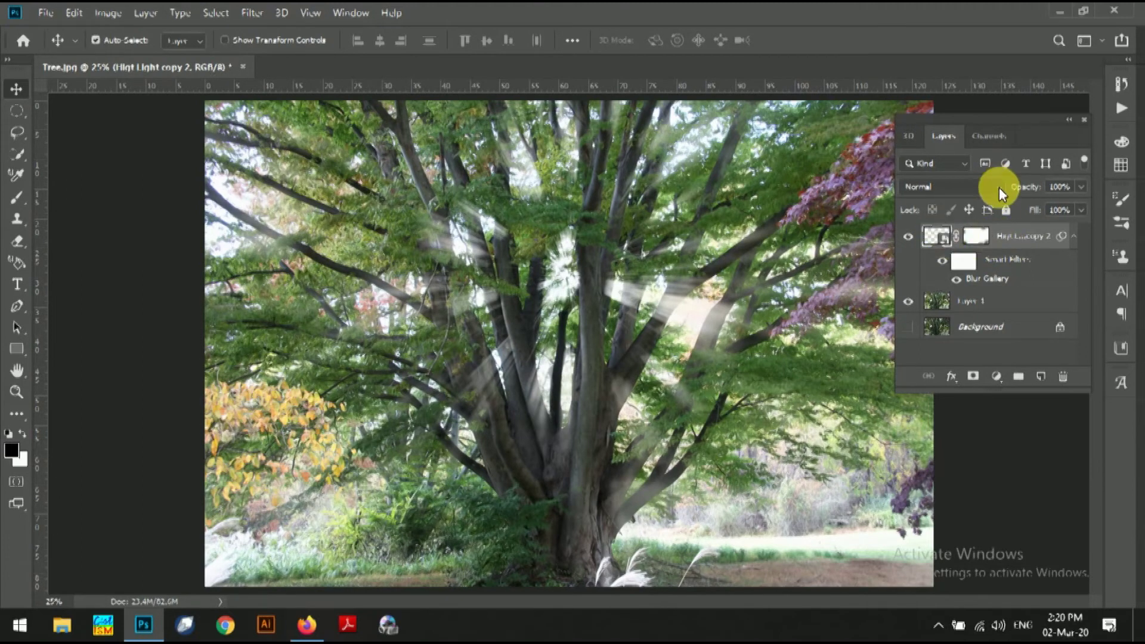
pyautogui.click(999, 187)
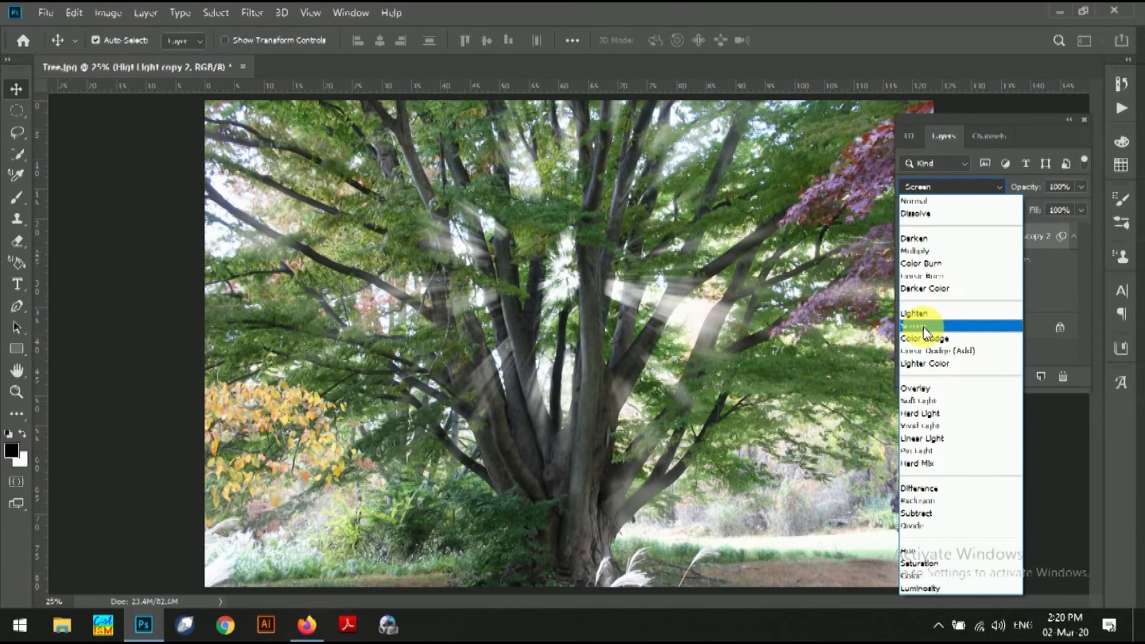
pyautogui.click(924, 327)
pyautogui.hotkey('ctrl', '+')
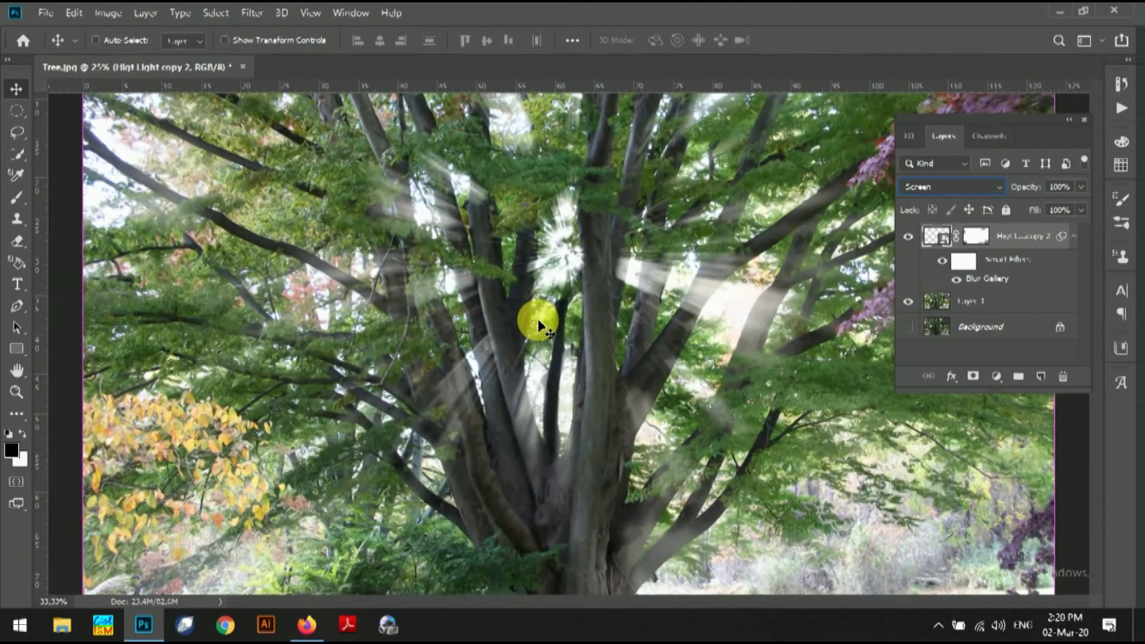
pyautogui.hotkey('ctrl', '+')
pyautogui.hotkey('ctrl', '+')
pyautogui.hotkey('ctrl', '+')
pyautogui.moveTo(722, 266); pyautogui.dragTo(476, 449)
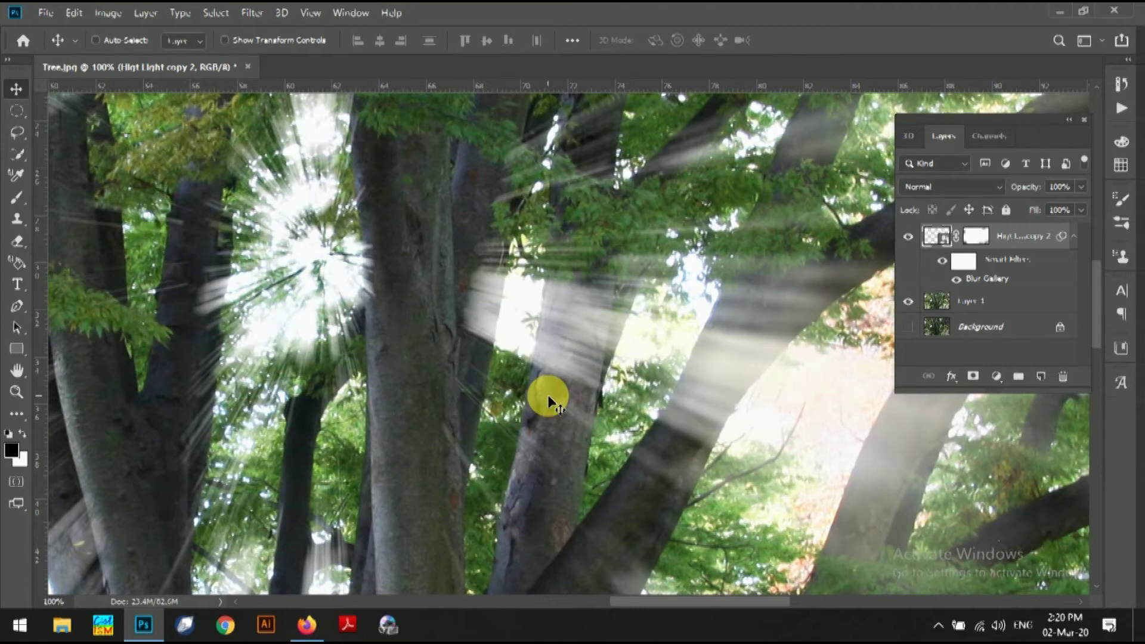
pyautogui.hotkey('shift', 'alt', 's')
pyautogui.click(975, 233)
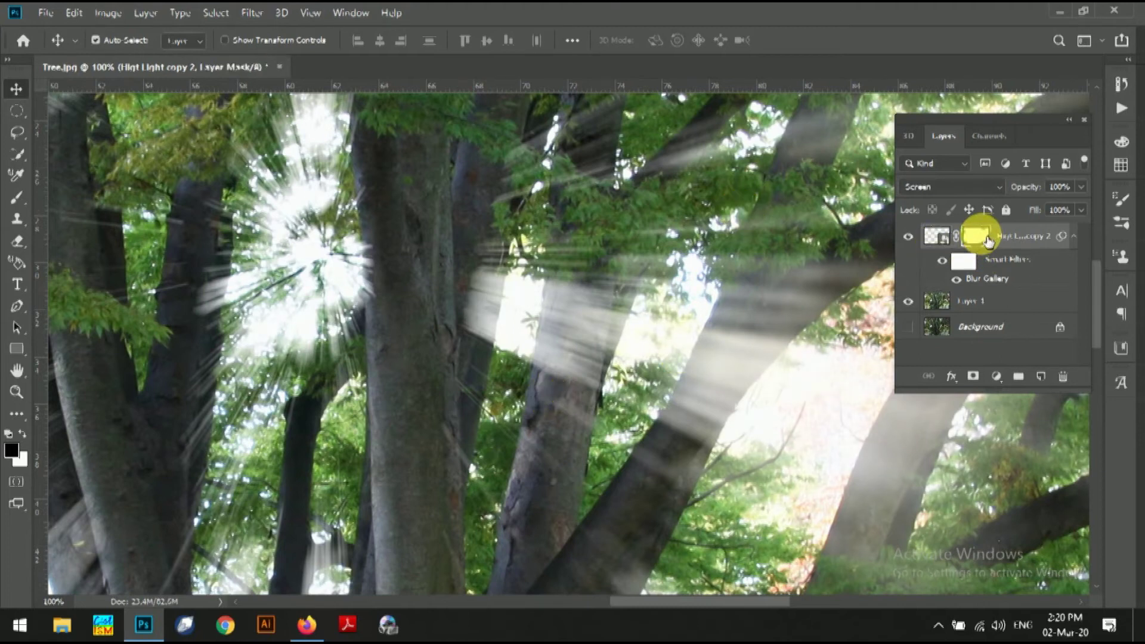
pyautogui.rightClick(576, 321)
pyautogui.click(593, 324)
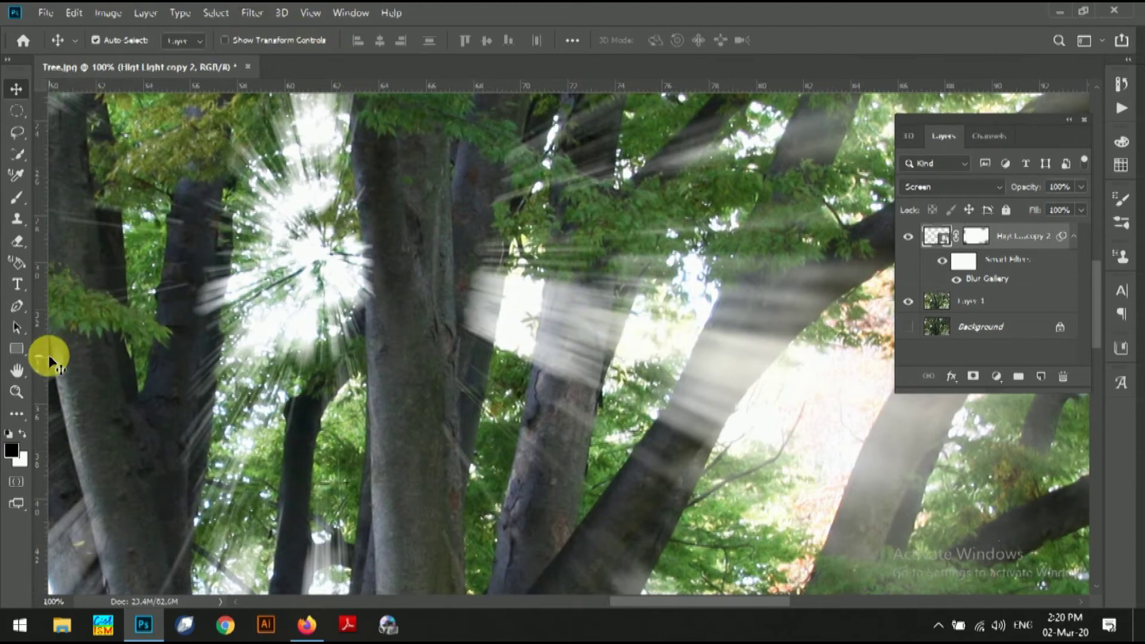
pyautogui.click(1000, 187)
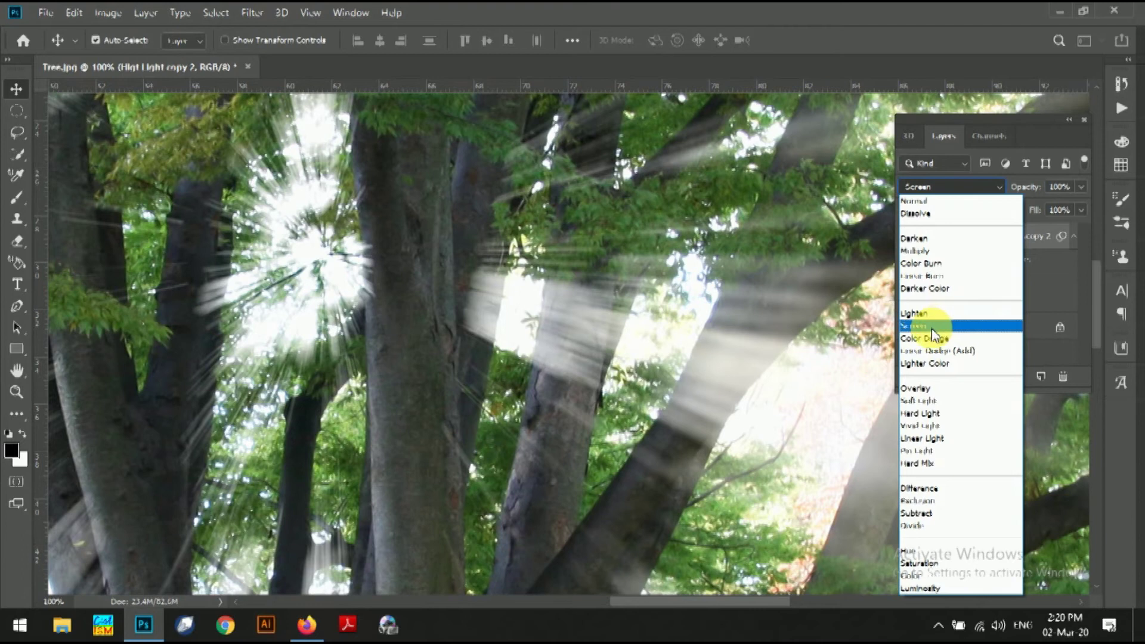
pyautogui.click(932, 328)
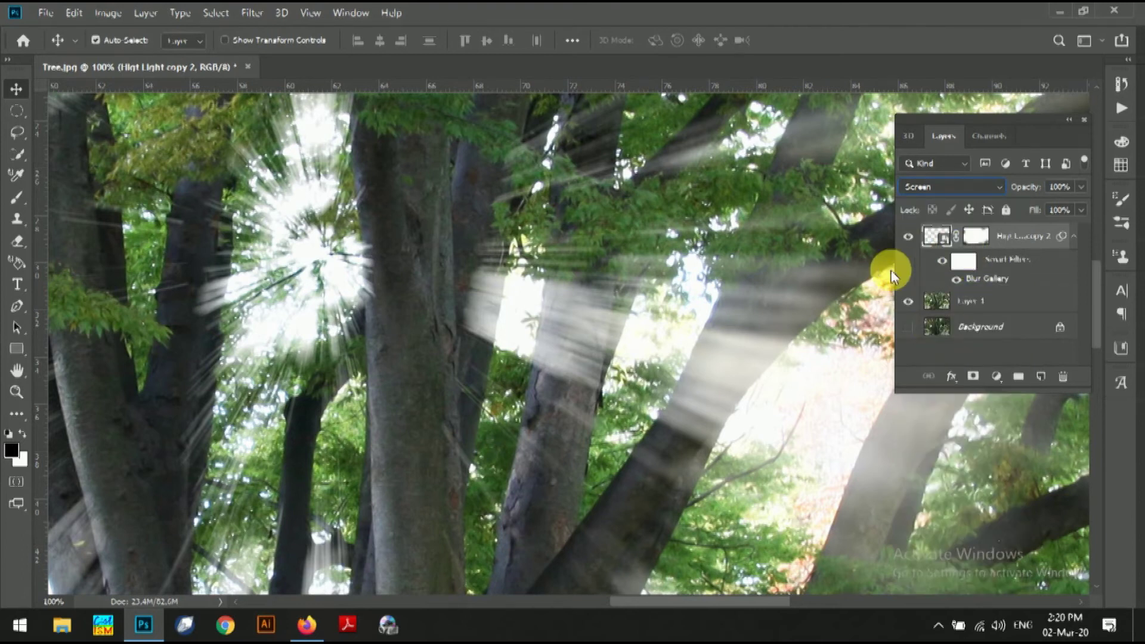
pyautogui.click(976, 237)
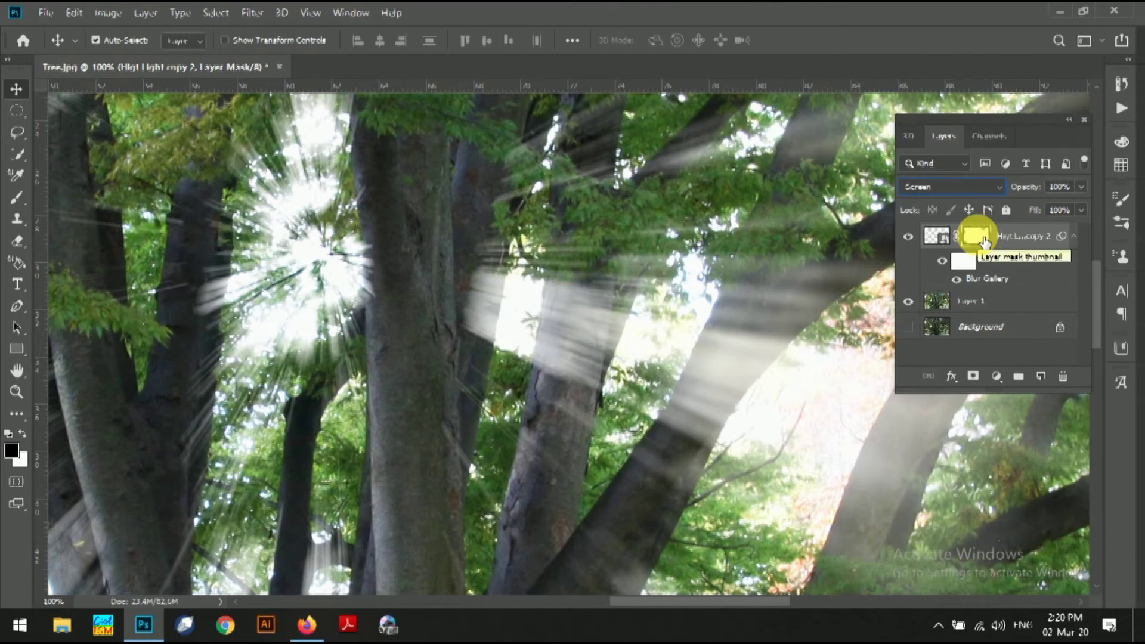
pyautogui.press('ctrl')
pyautogui.hotkey('ctrl', '-')
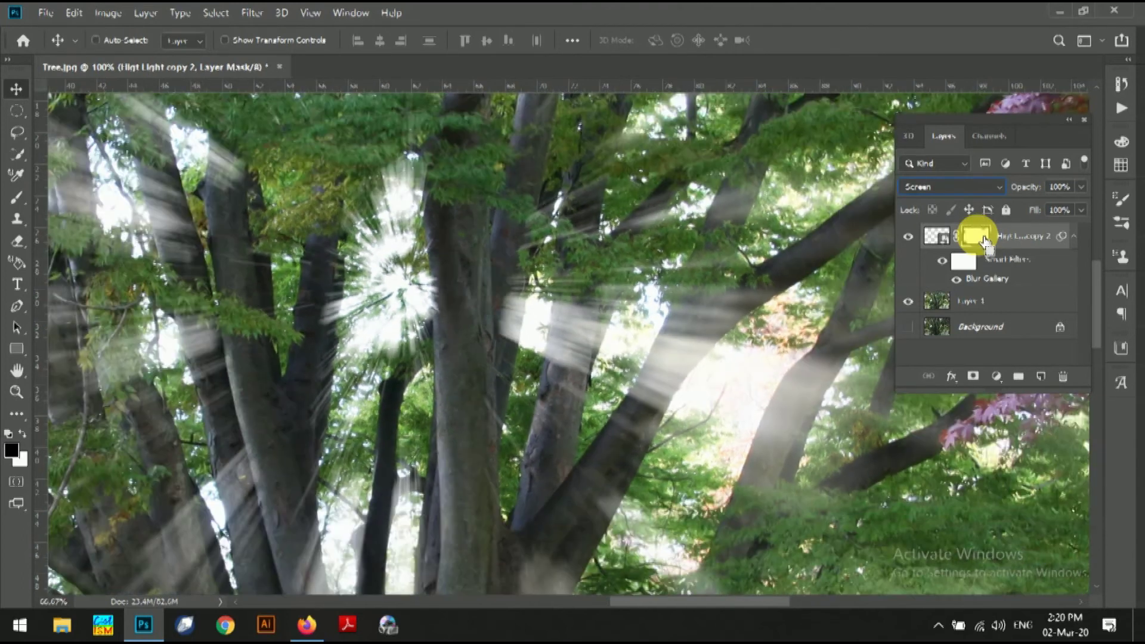
pyautogui.click(972, 349)
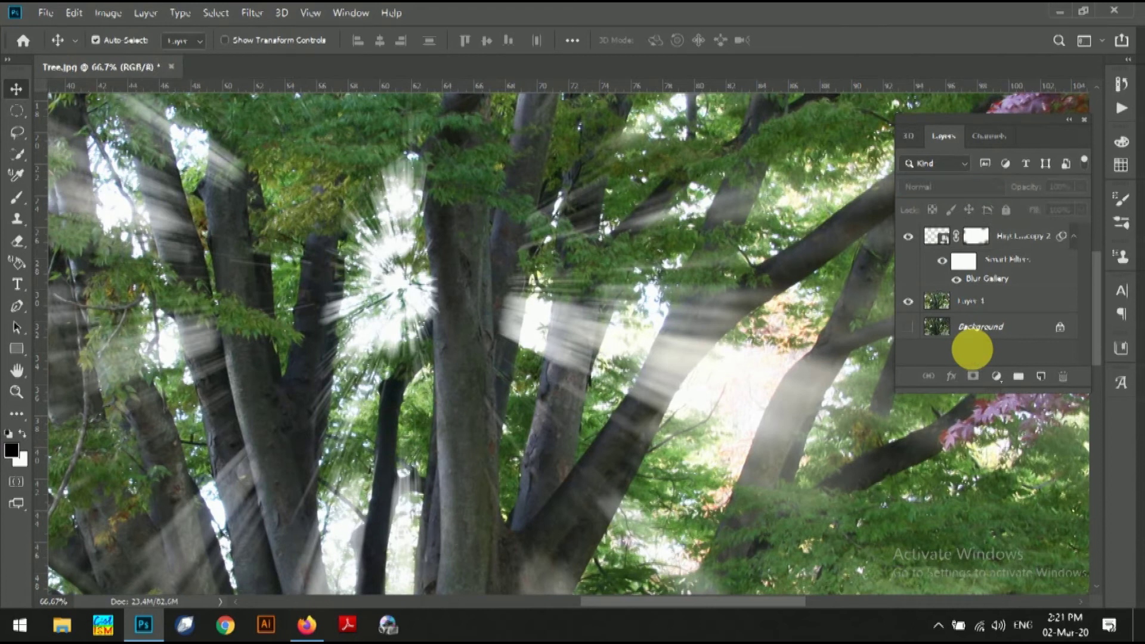
pyautogui.click(978, 236)
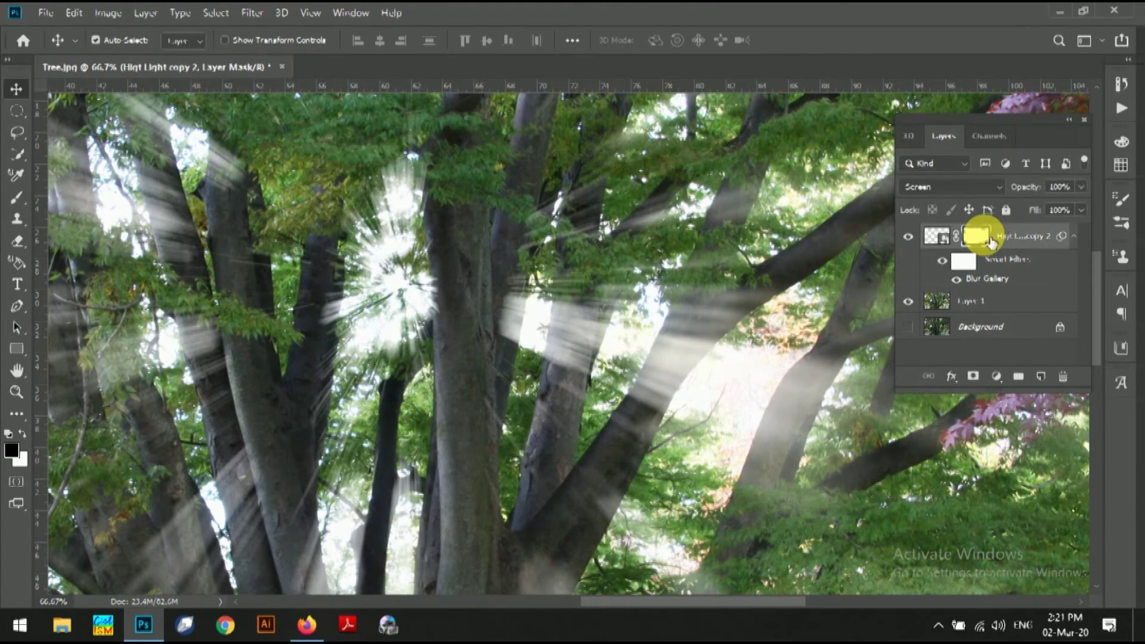
# - Add a Solid Color fill layer in pale yellow #fff6bc above the highlights layer
pyautogui.click(971, 349)
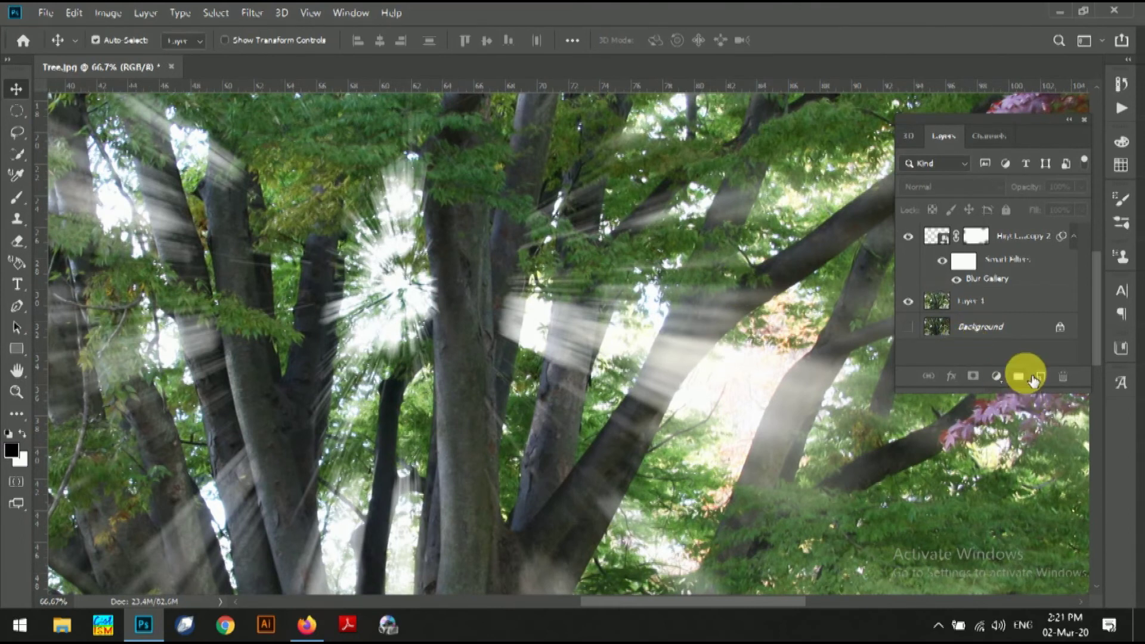
pyautogui.click(995, 376)
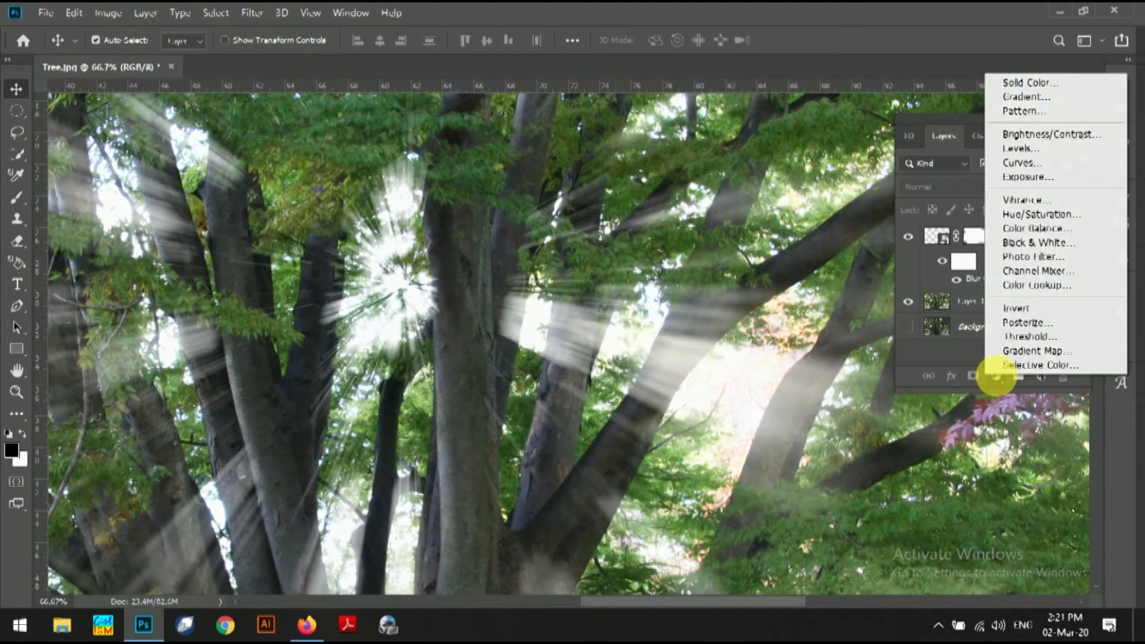
pyautogui.click(1050, 89)
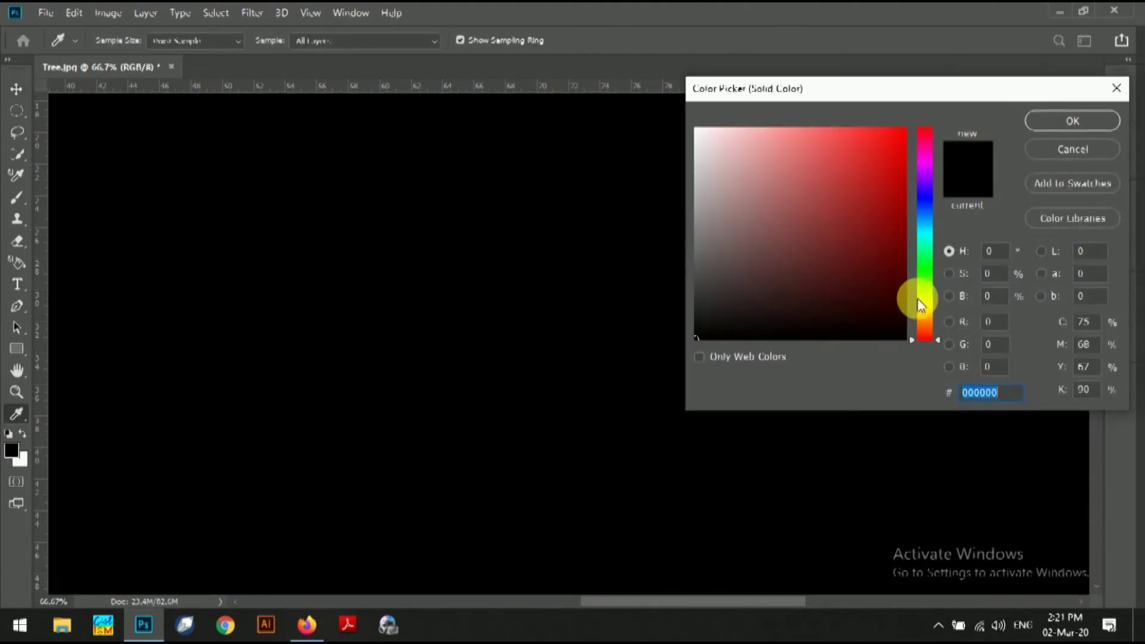
pyautogui.click(930, 306)
pyautogui.click(932, 309)
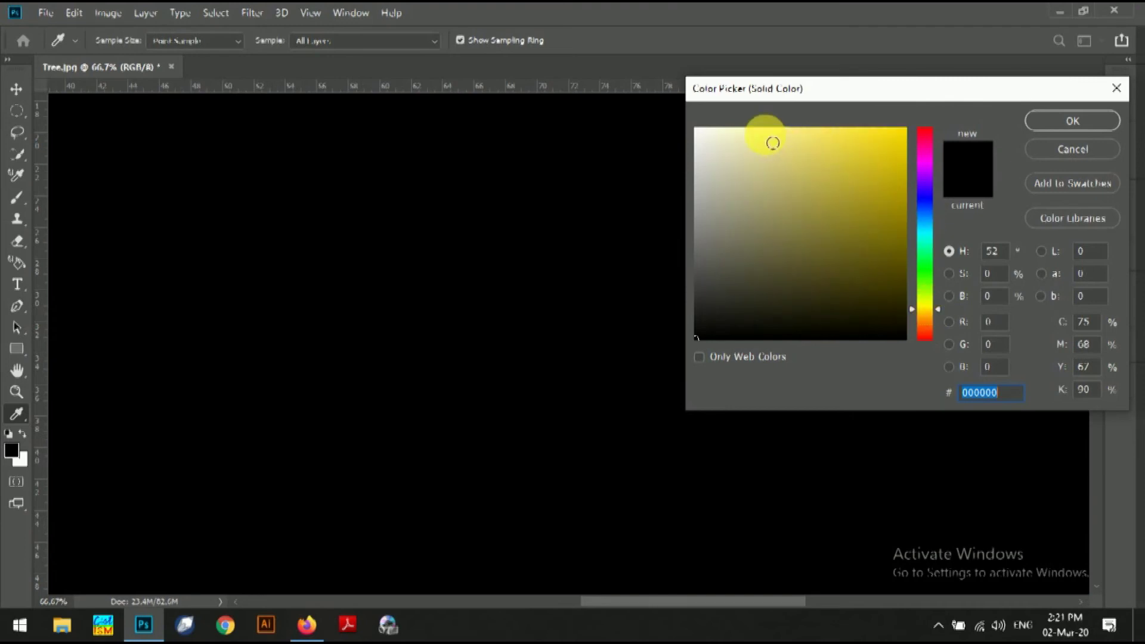
pyautogui.click(766, 138)
pyautogui.moveTo(758, 132); pyautogui.dragTo(750, 127)
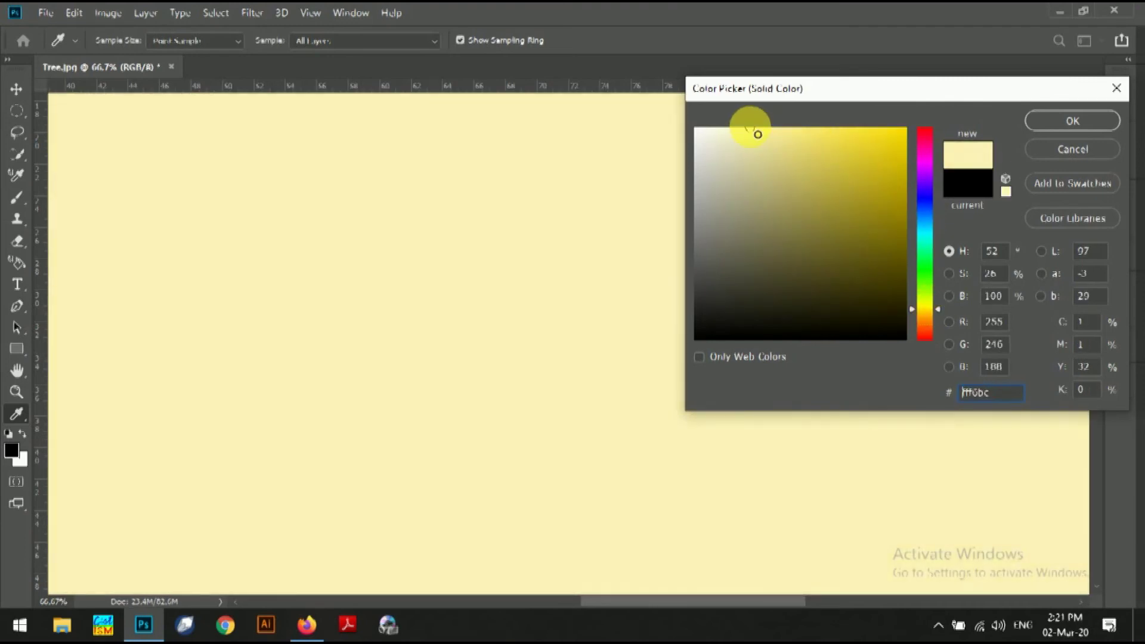
pyautogui.click(1067, 122)
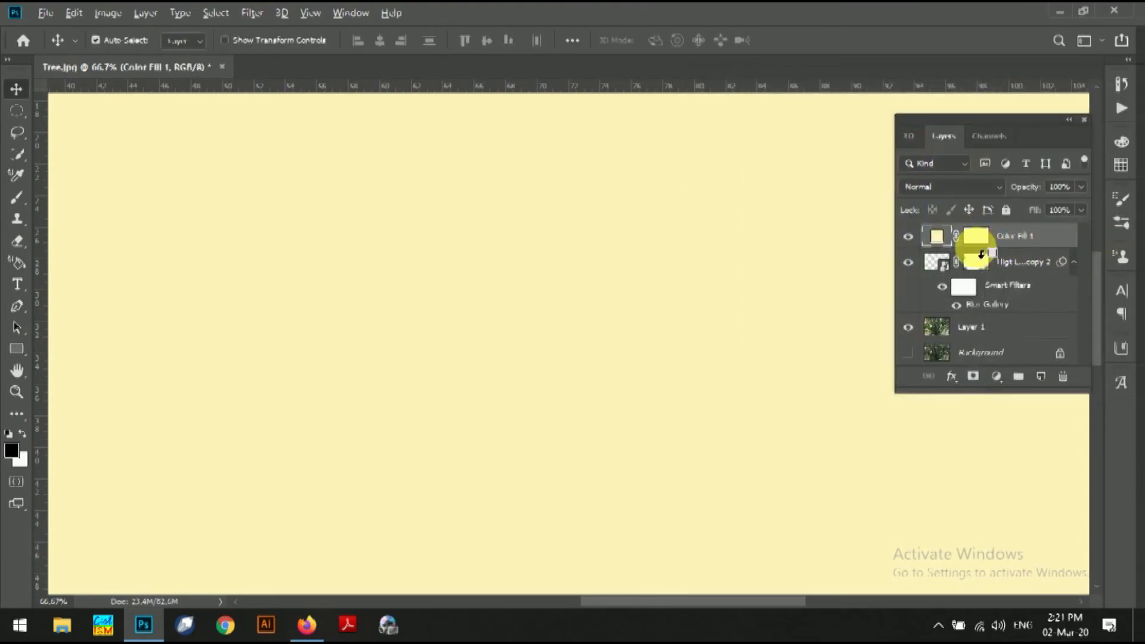
# - Clip the pale yellow fill layer to the highlights smart object and set the fill layer's opacity to 80%
pyautogui.keyDown('alt'); pyautogui.click(981, 254); pyautogui.keyUp('alt')
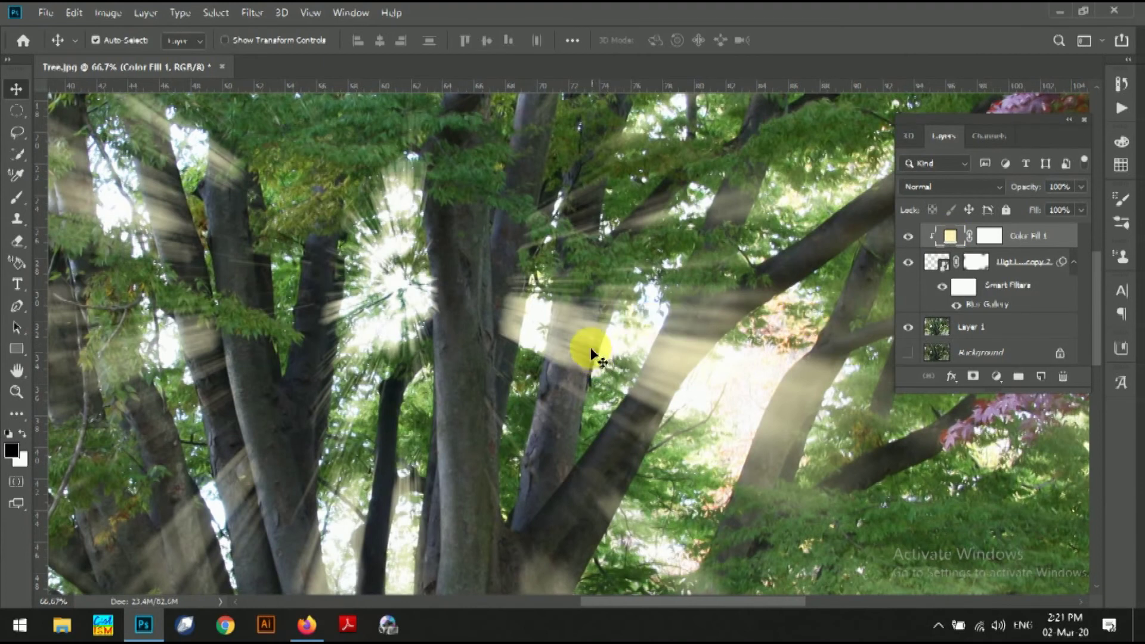
pyautogui.press('8')
pyautogui.press('7')
pyautogui.click(990, 240)
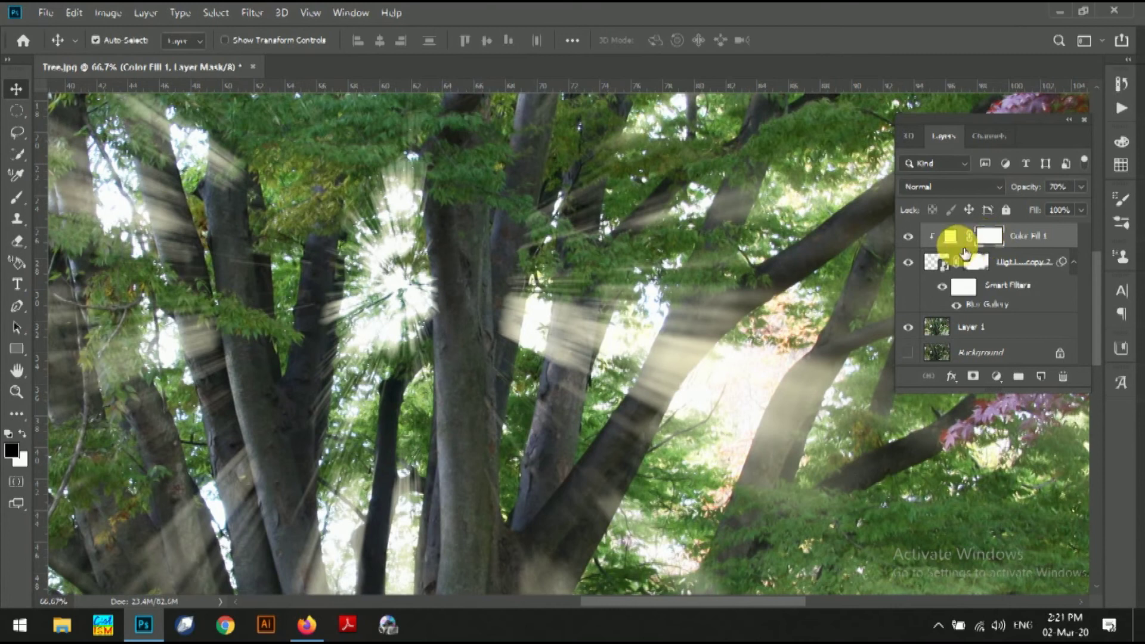
pyautogui.press('8')
# - Set the highlights smart object's opacity to 80%
pyautogui.click(983, 265)
pyautogui.press('7')
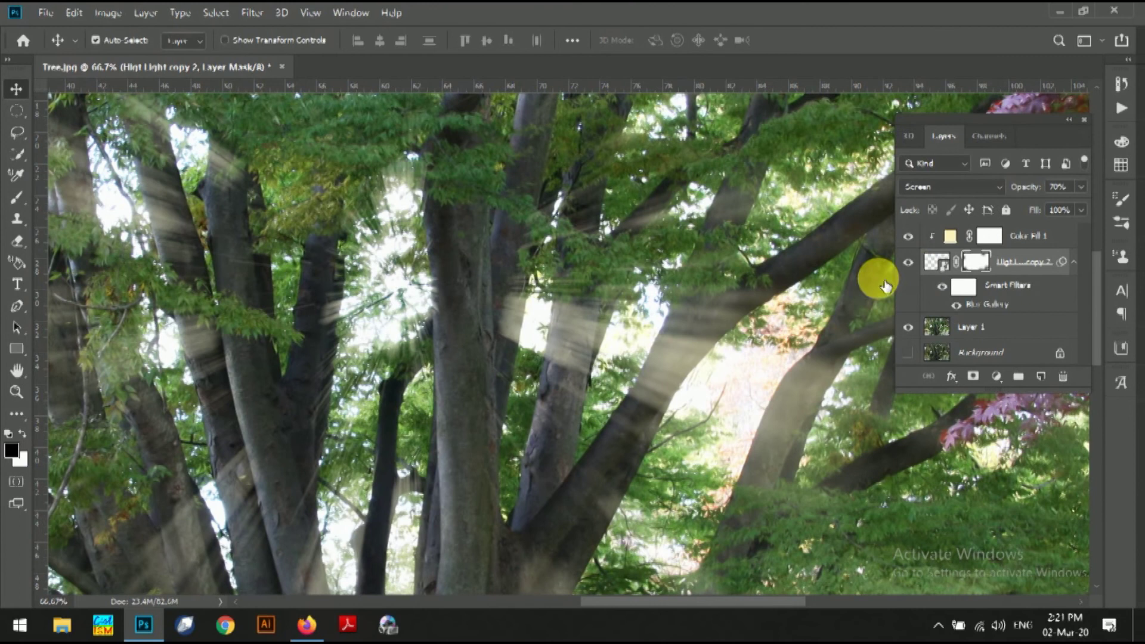
pyautogui.press('8')
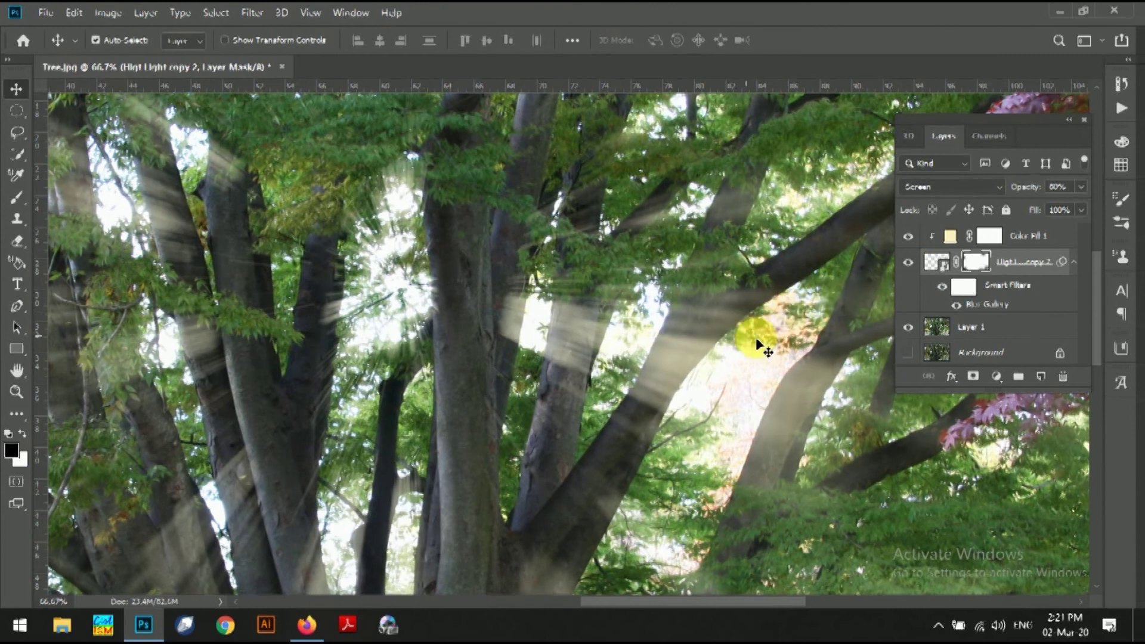
# - Compare the whole photo with and without the light rays by hiding and showing the fill and highlights layers
pyautogui.hotkey('ctrl', '0')
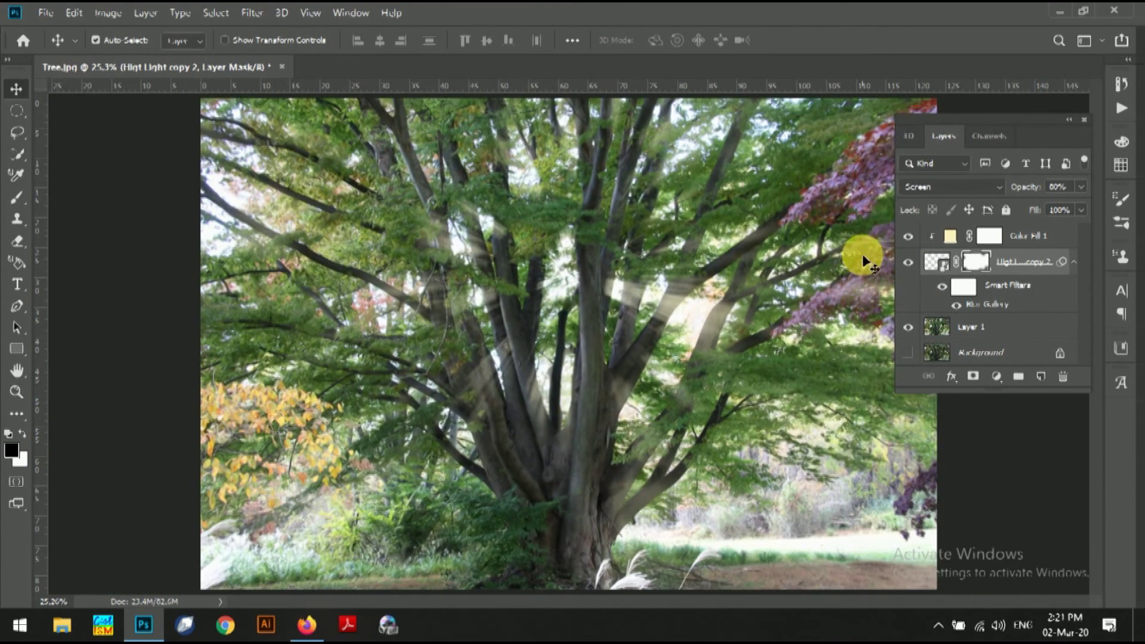
pyautogui.moveTo(911, 240); pyautogui.dragTo(912, 264)
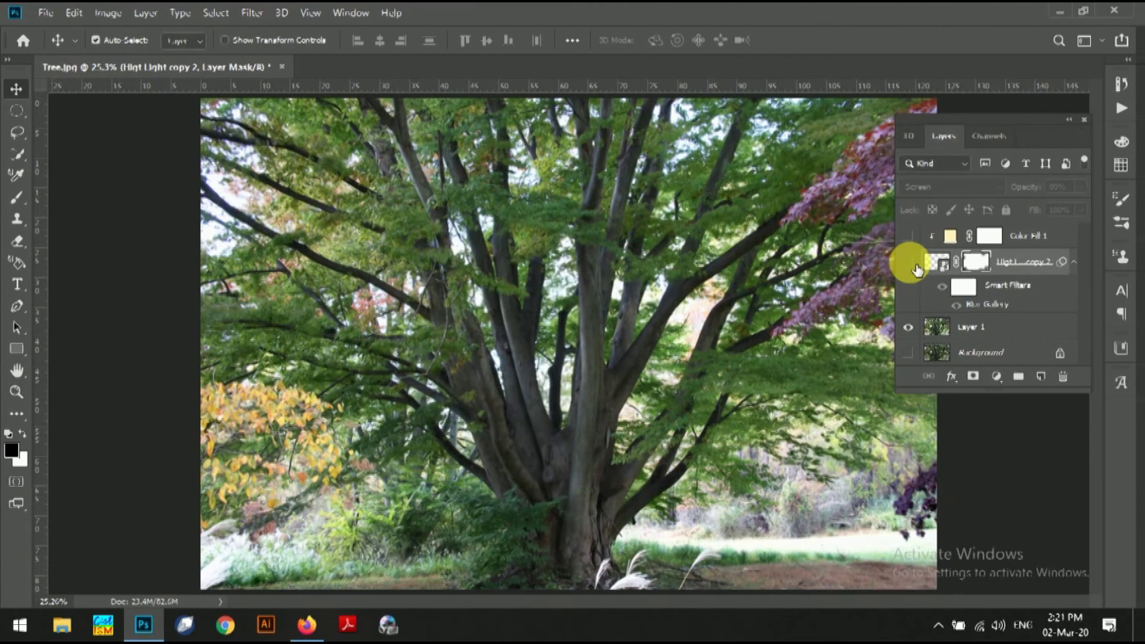
pyautogui.moveTo(916, 268); pyautogui.dragTo(917, 243)
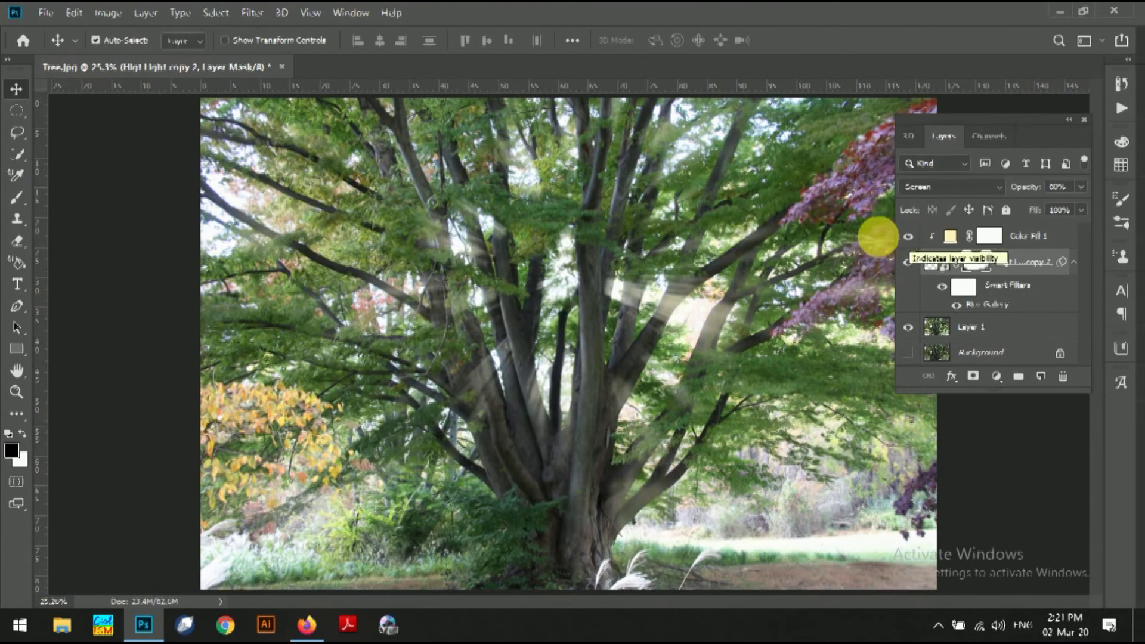
# - Close the Layers panel and save a copy of the image to the Desktop in JPEG format, named After Light Effect
pyautogui.click(1082, 125)
pyautogui.click(46, 14)
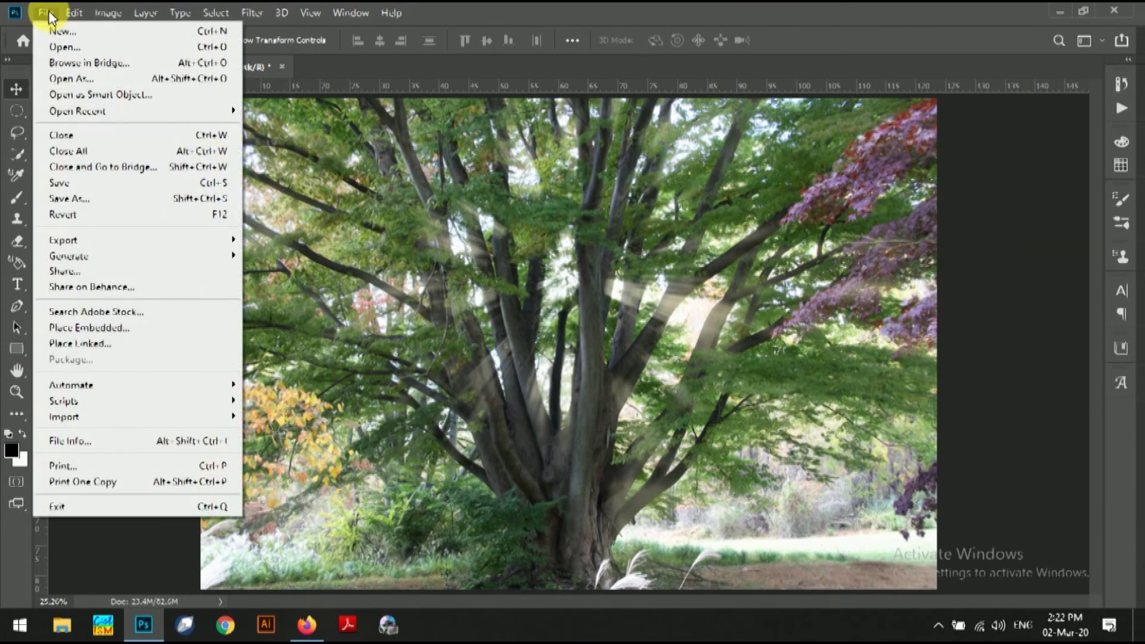
pyautogui.click(80, 199)
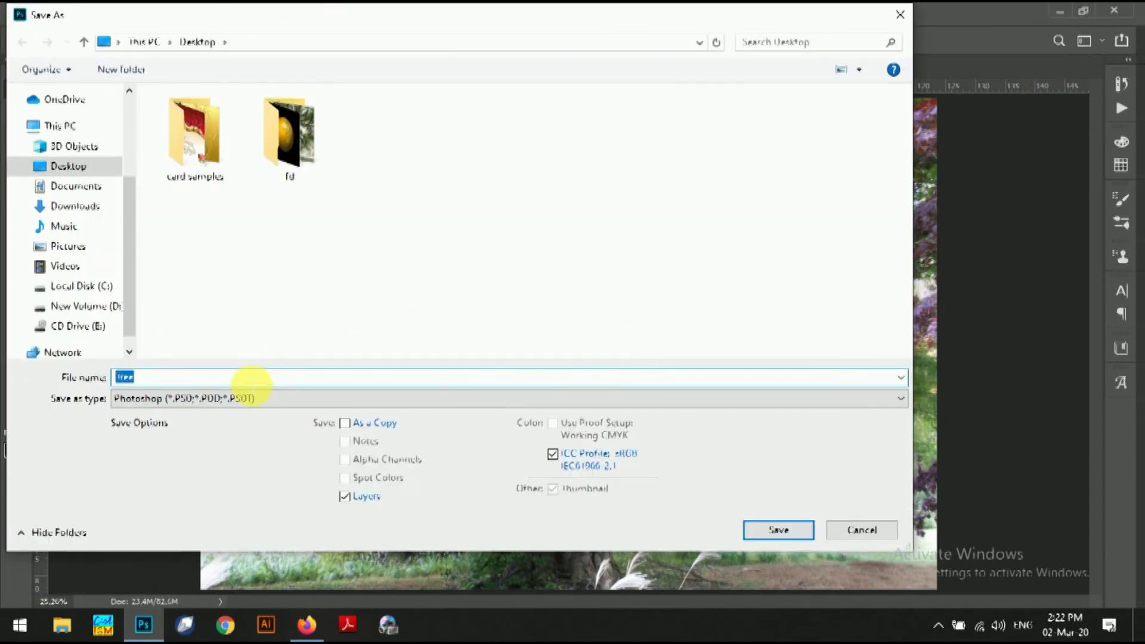
pyautogui.click(294, 400)
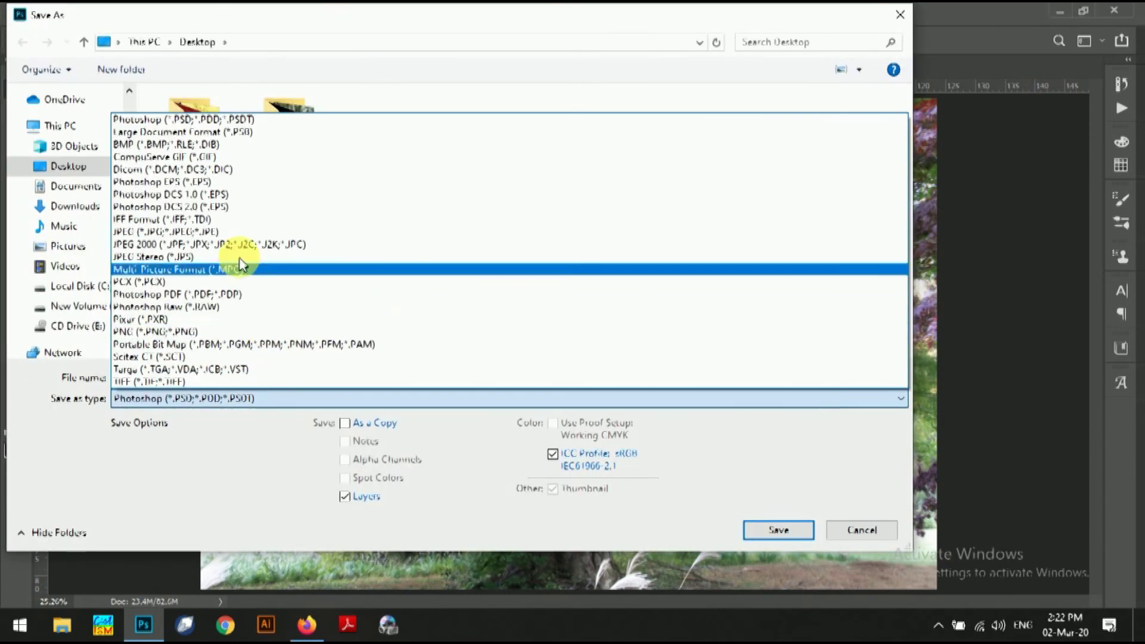
pyautogui.click(230, 231)
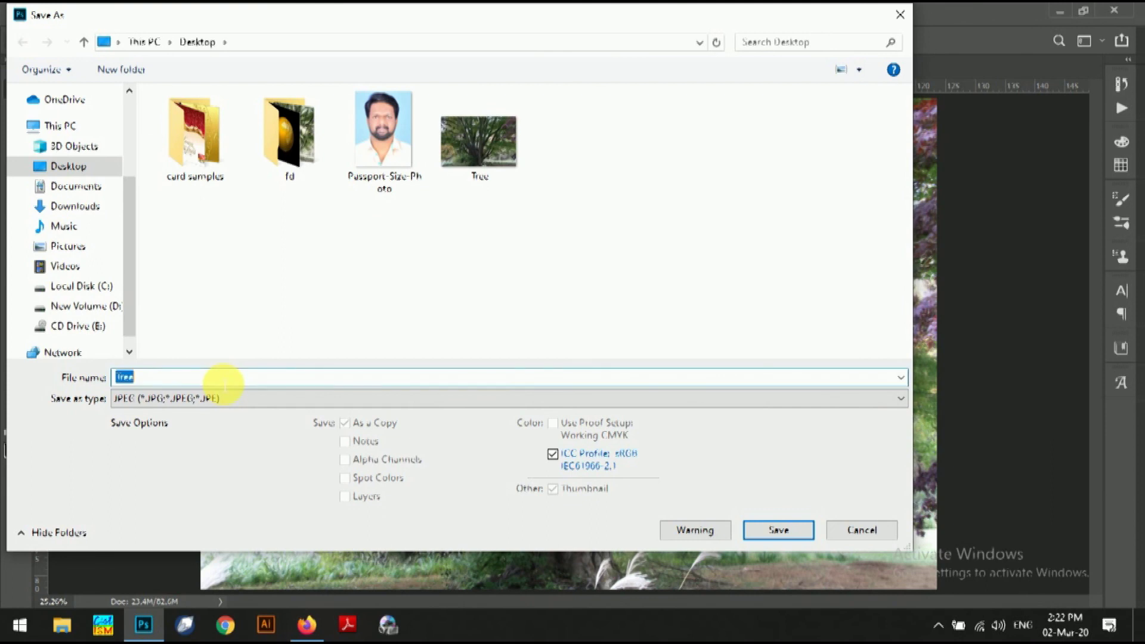
pyautogui.write('After Light Effect')
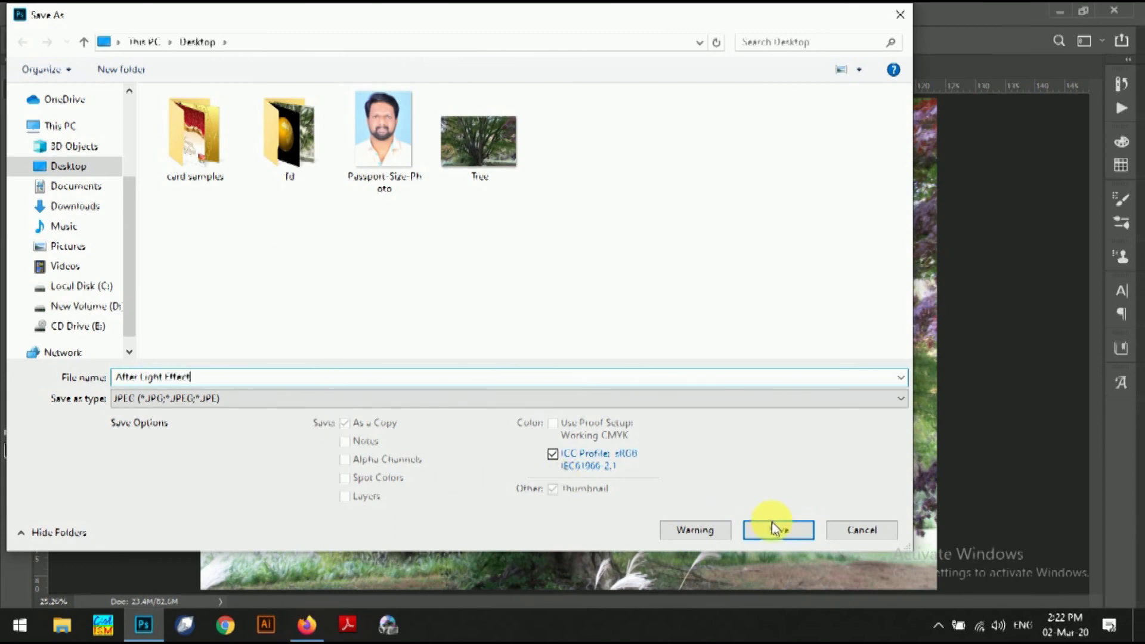
pyautogui.click(778, 530)
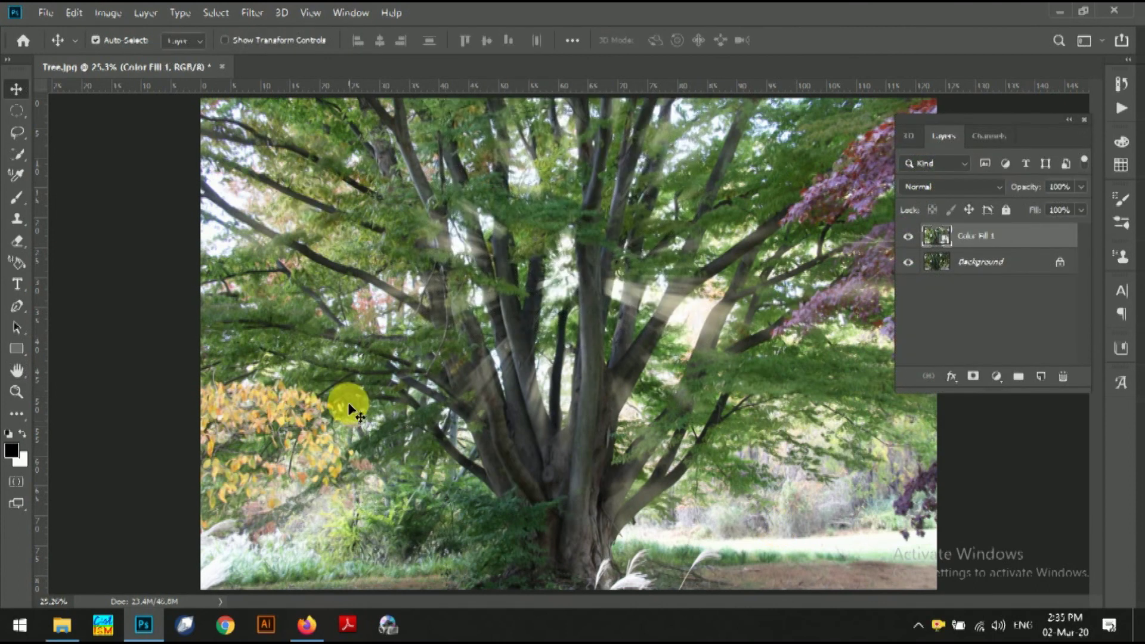
# - Compare the original tree photo with the light-ray version by hiding and showing the Color Fill 1 smart object twice
pyautogui.click(916, 243)
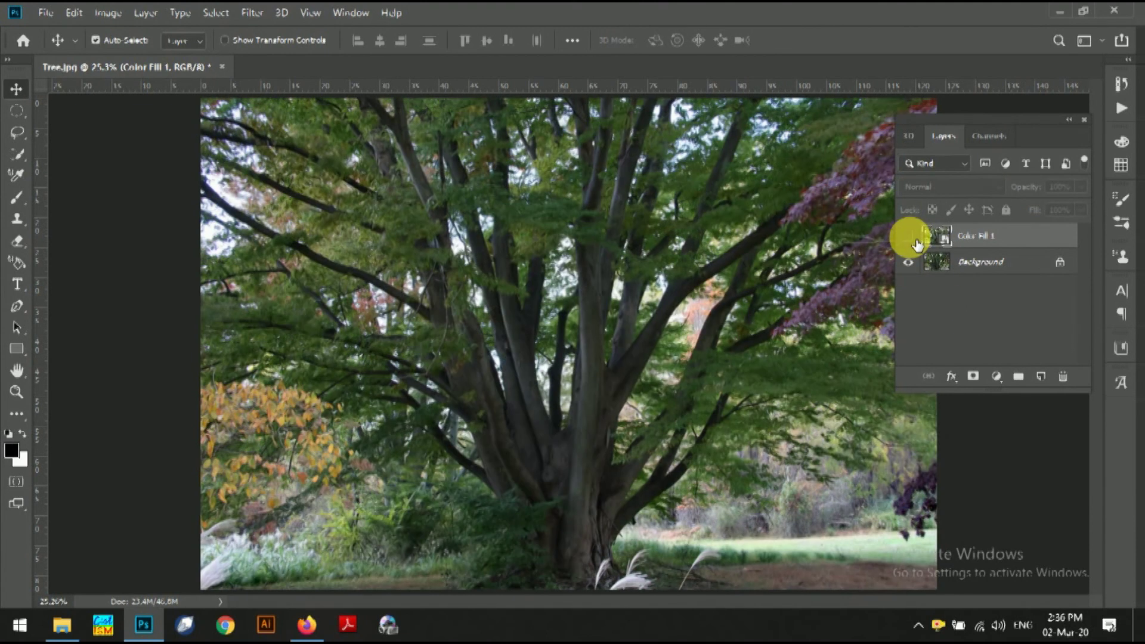
pyautogui.click(917, 243)
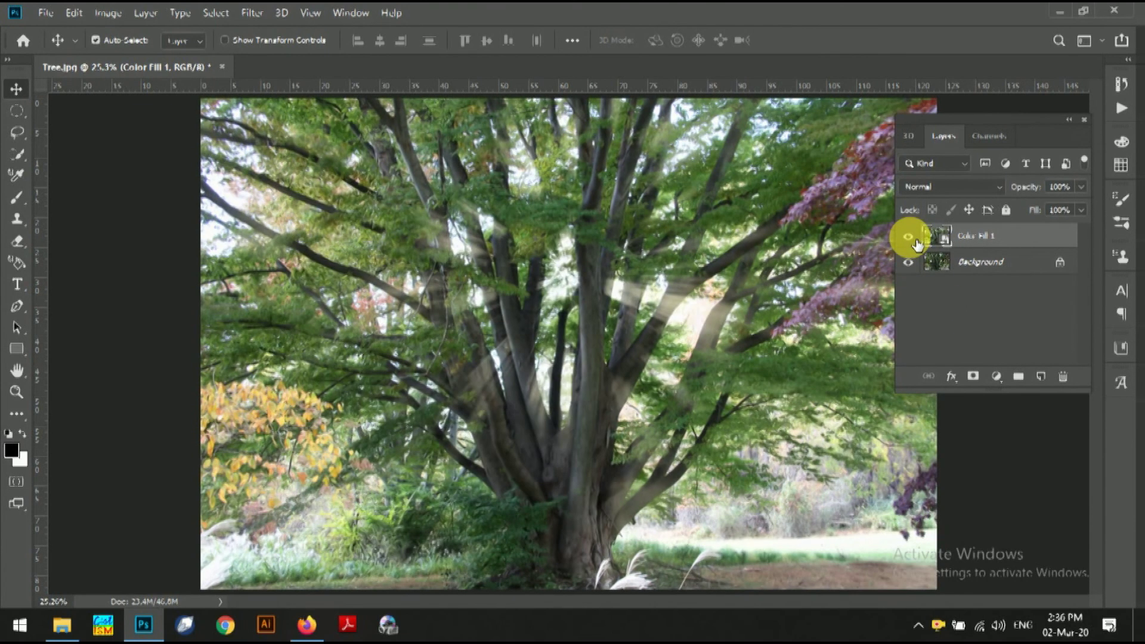
pyautogui.click(917, 243)
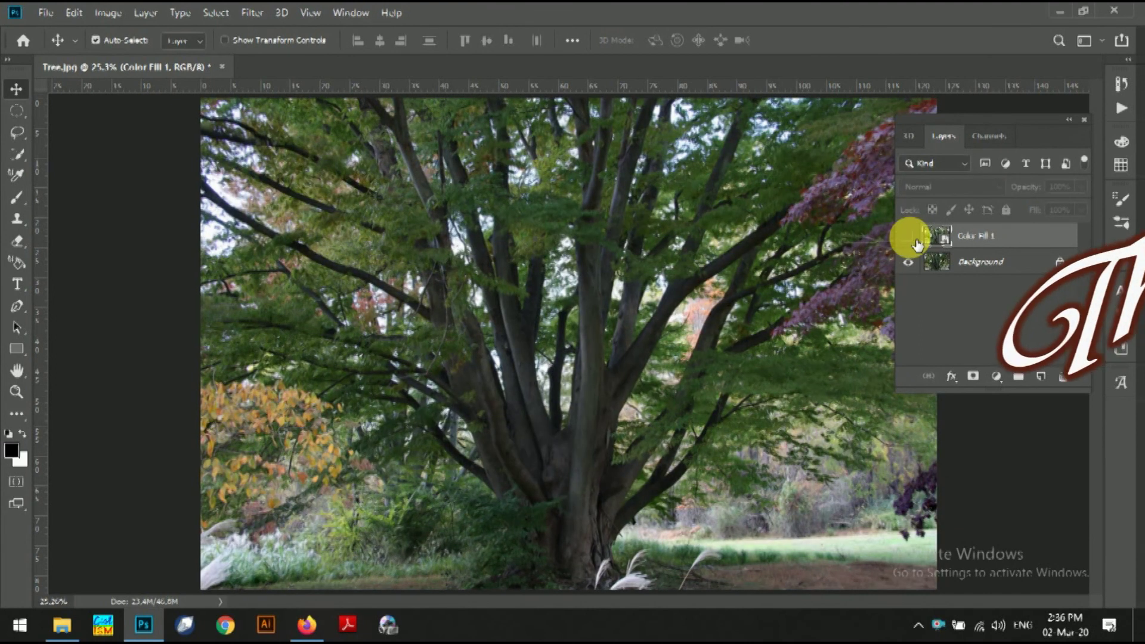
pyautogui.click(917, 244)
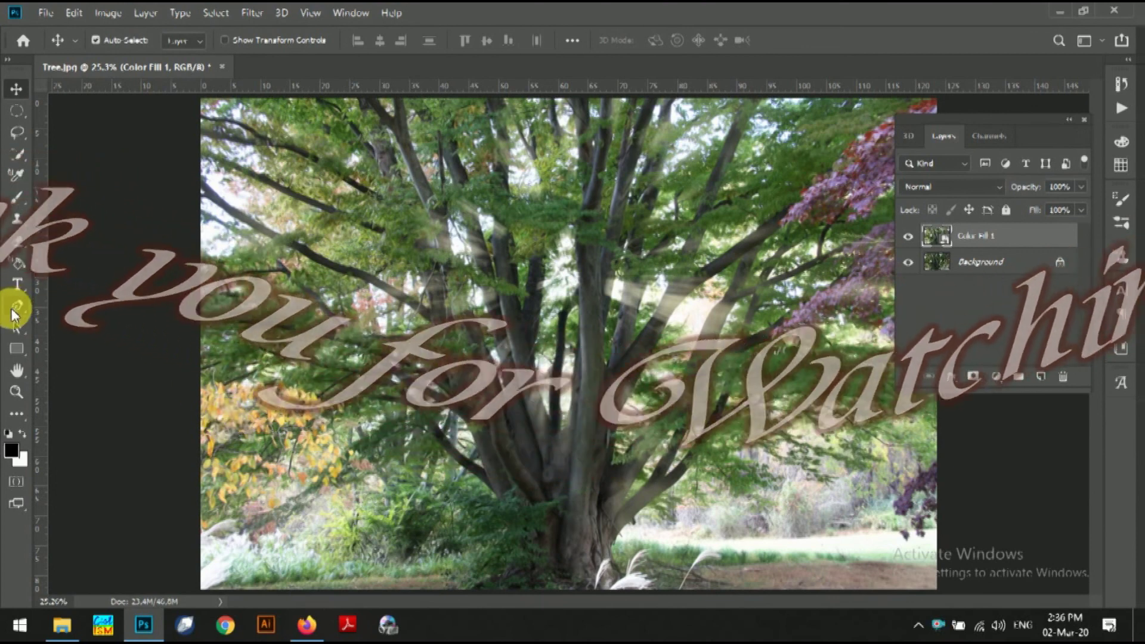
pyautogui.moveTo(142, 630)
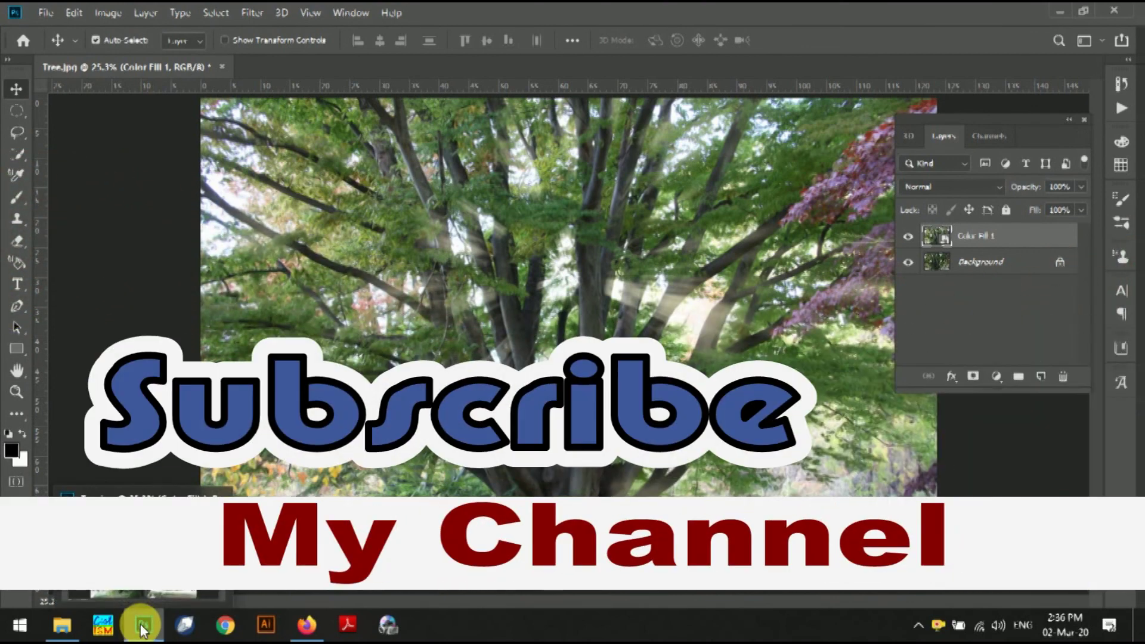